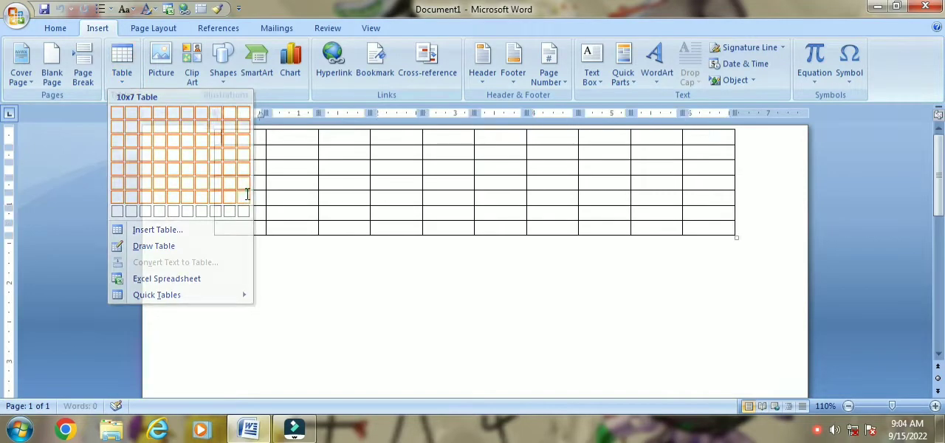
- Insert a table of 10 columns by 7 rows and show its Design and Layout tools
left_click(248, 196)
left_click(465, 33)
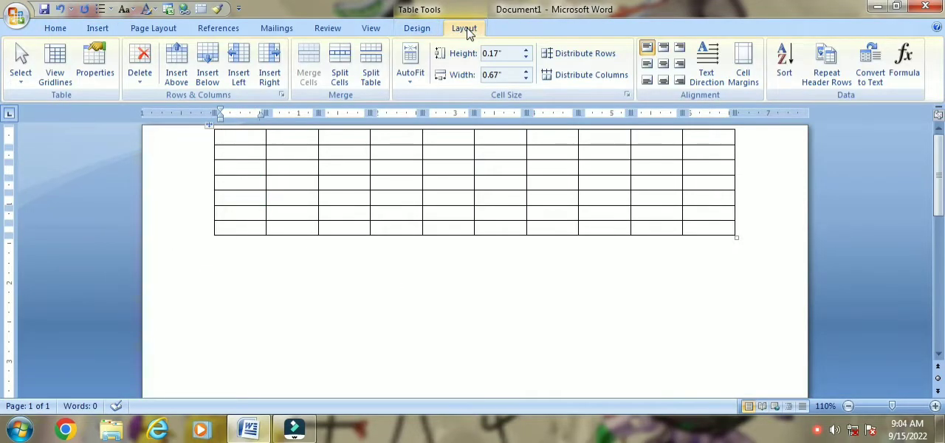
left_click(427, 34)
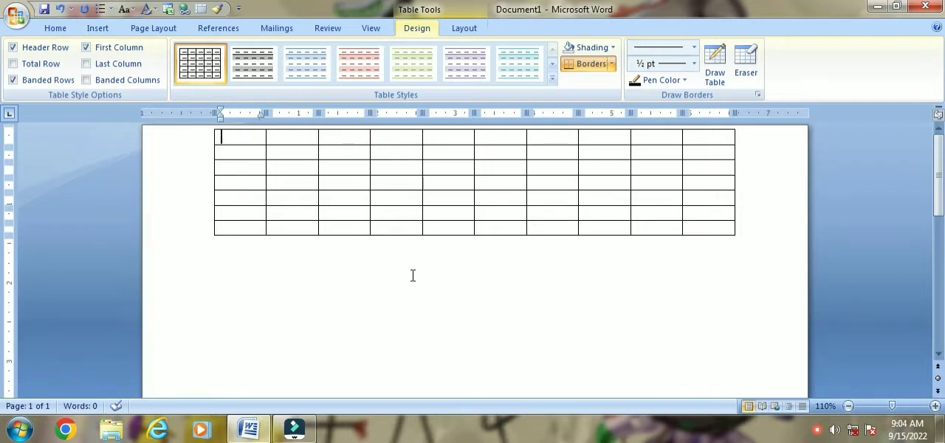
left_click(464, 28)
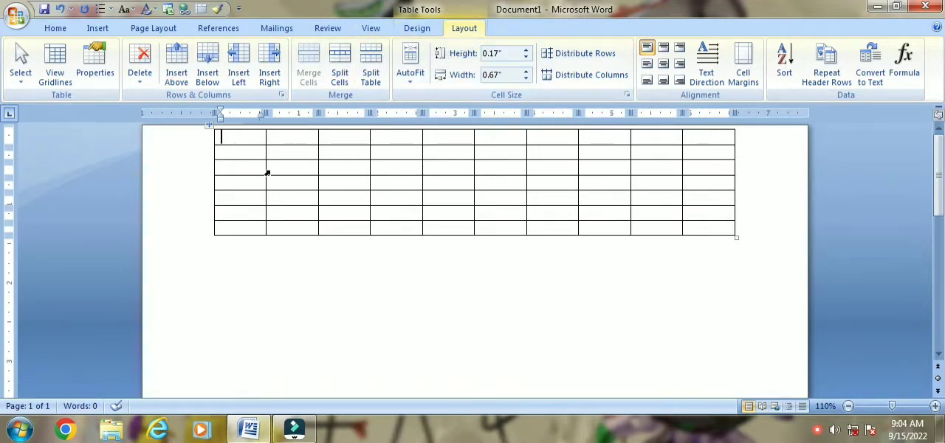
- Select the first cell in the table's top row
left_click(22, 86)
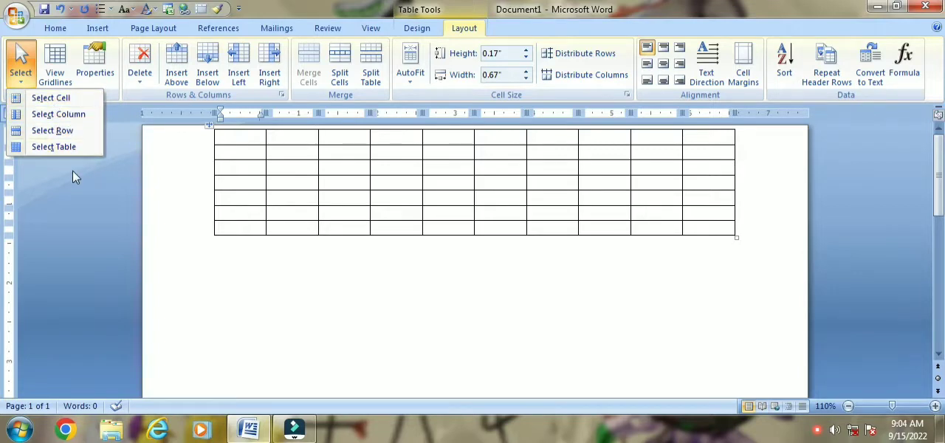
left_click(238, 136)
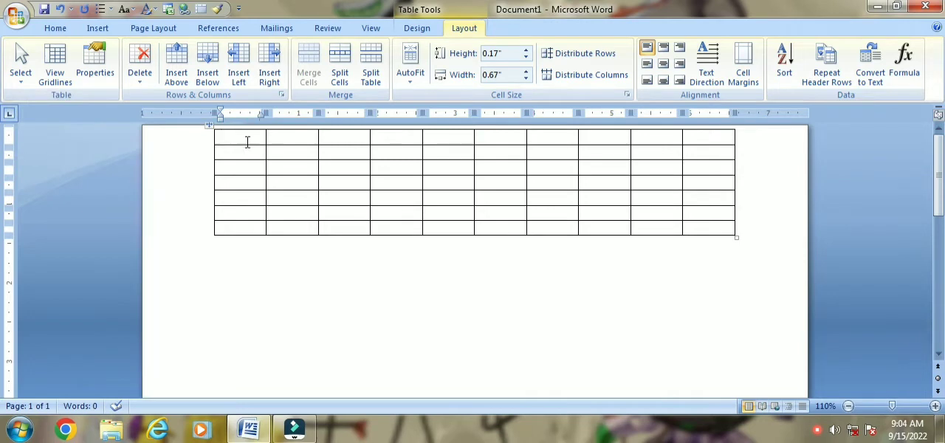
left_click(16, 75)
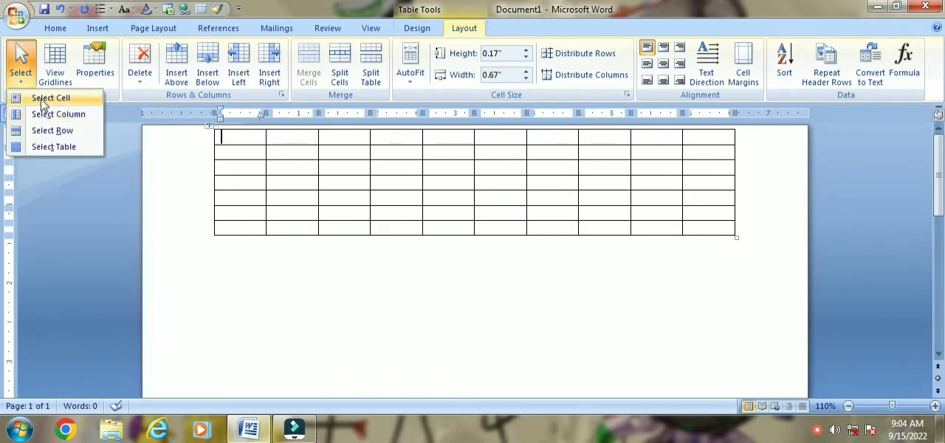
left_click(42, 100)
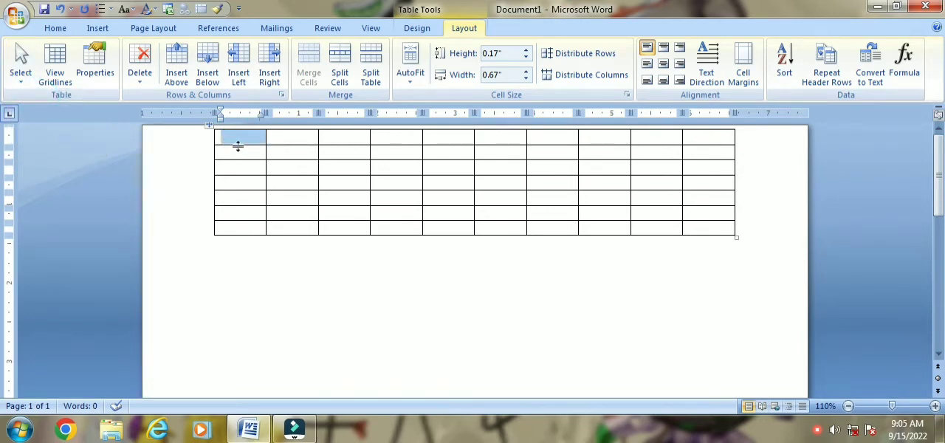
- Select all cells of the table's first column, and after that select the entire second column
left_click(21, 68)
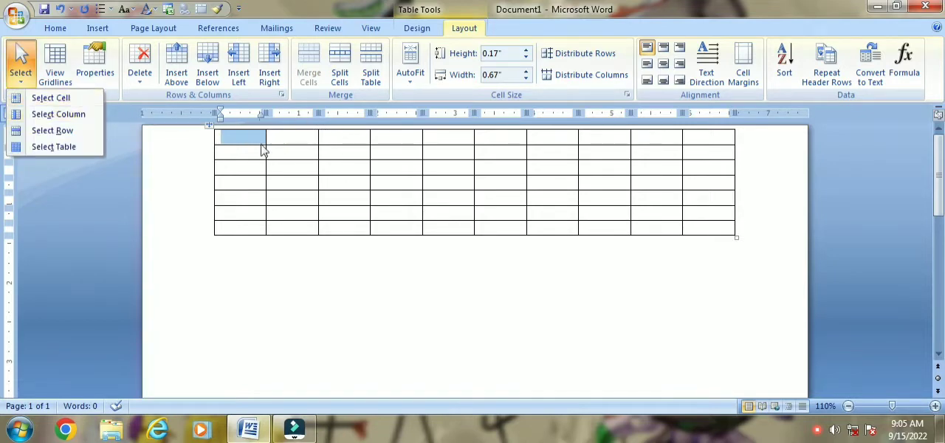
left_click(237, 143)
left_click_drag(233, 136, 243, 232)
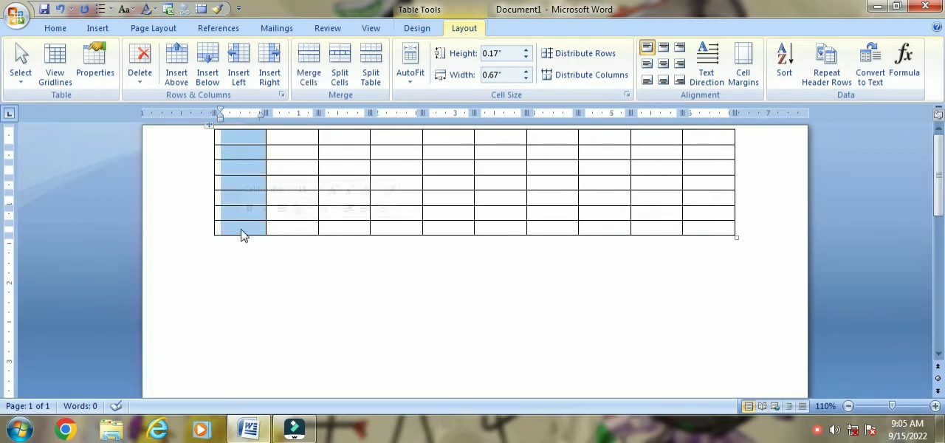
left_click(279, 139)
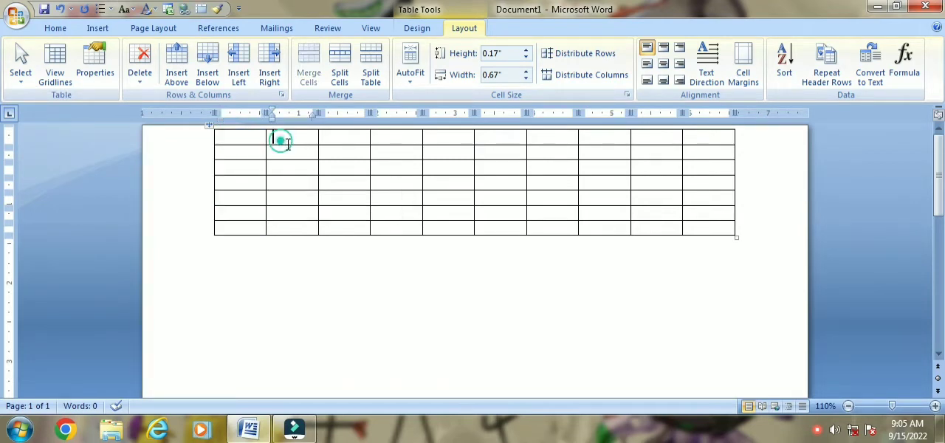
left_click(22, 80)
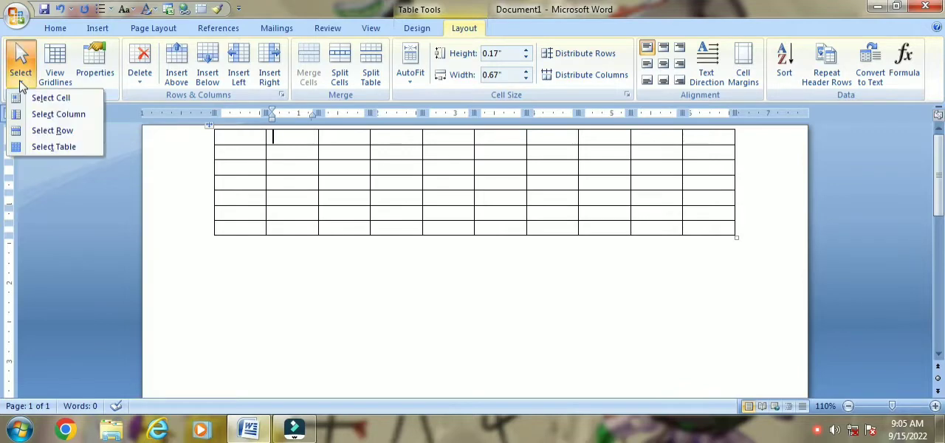
left_click(52, 121)
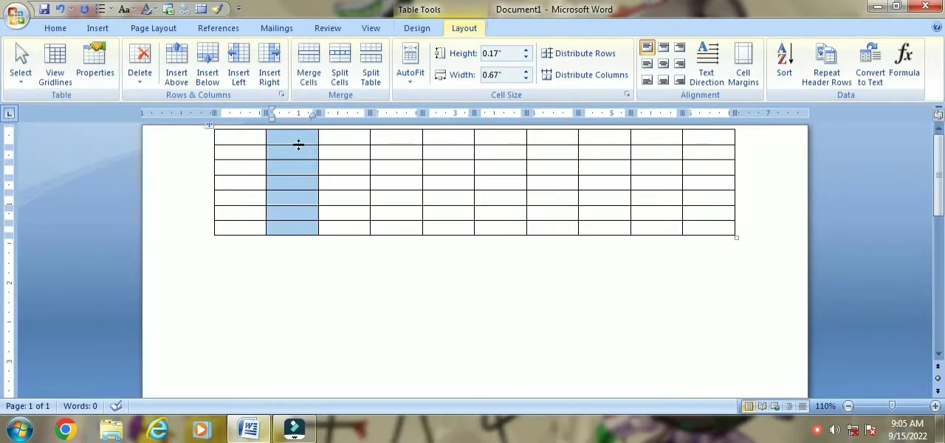
left_click(21, 74)
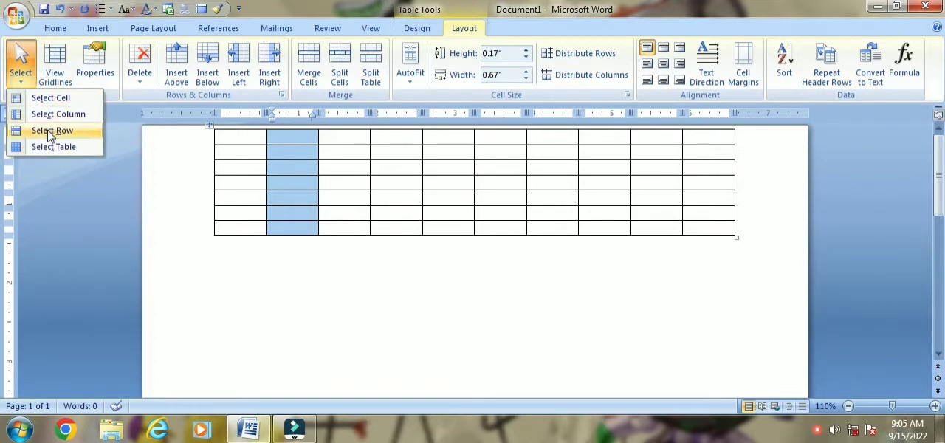
left_click(327, 141)
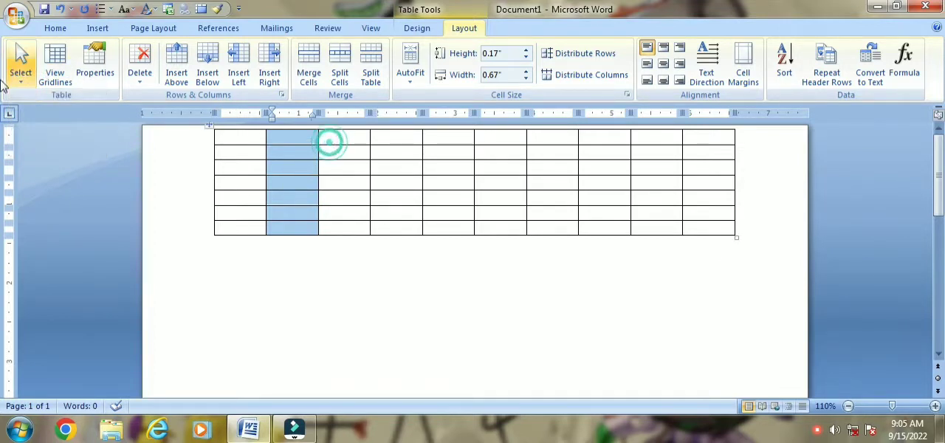
left_click(26, 84)
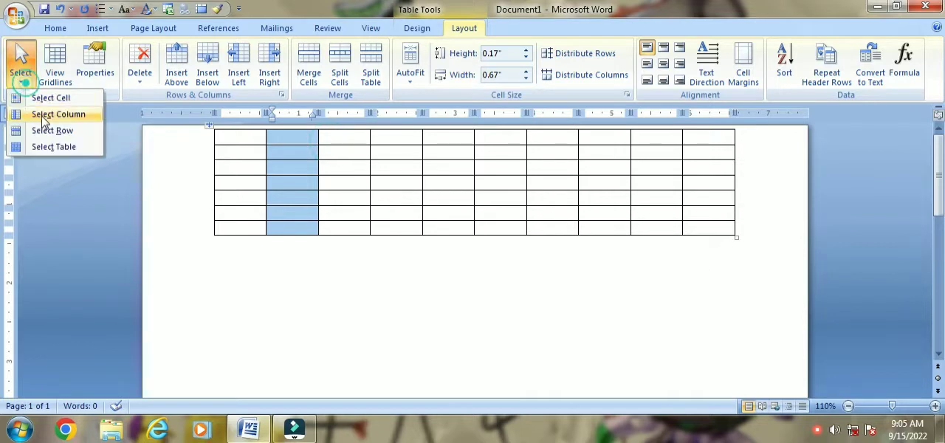
left_click(243, 136)
left_click(244, 136)
left_click(234, 135)
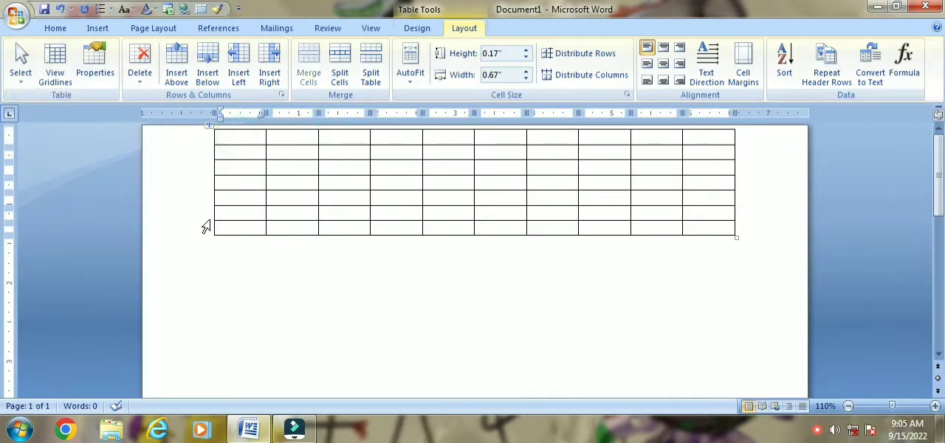
left_click(233, 229)
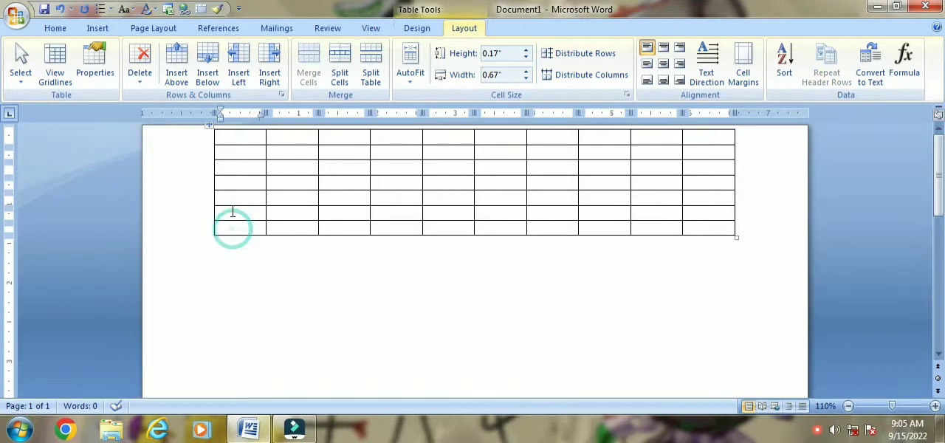
left_click(230, 185)
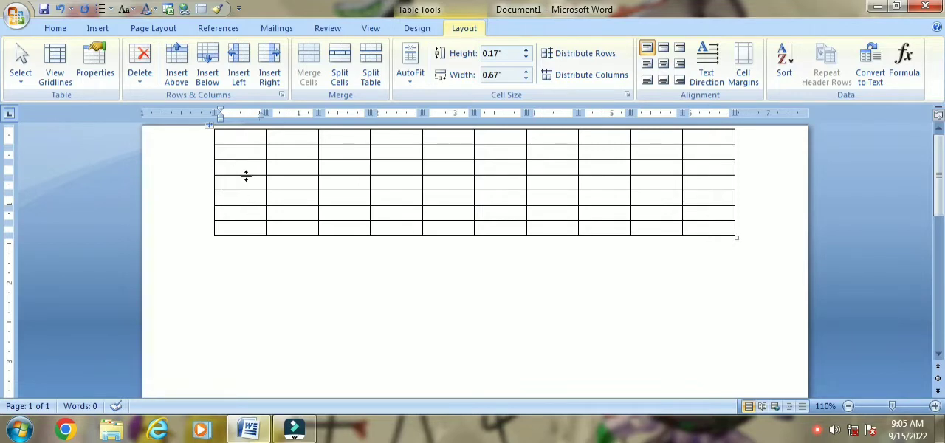
left_click(234, 249)
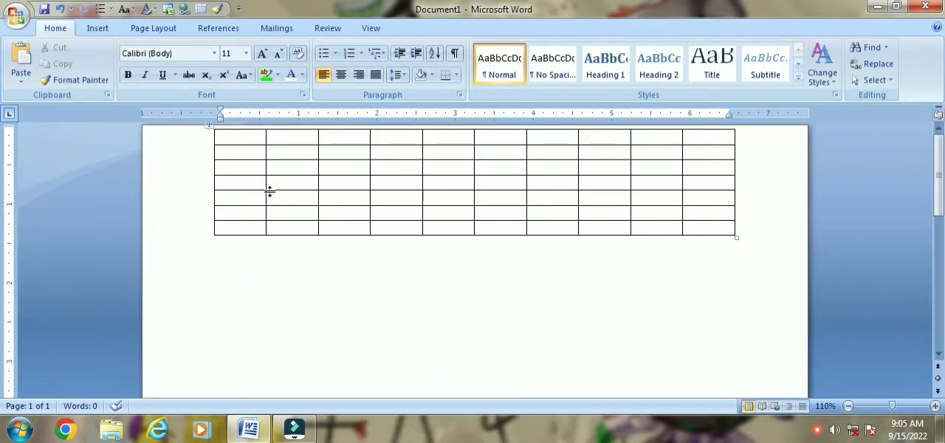
- Select the entire second row of the table
left_click(248, 154)
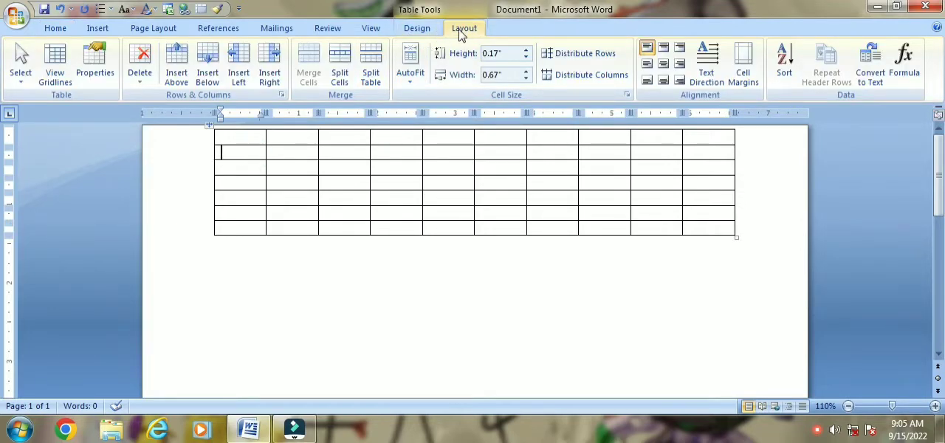
left_click(20, 65)
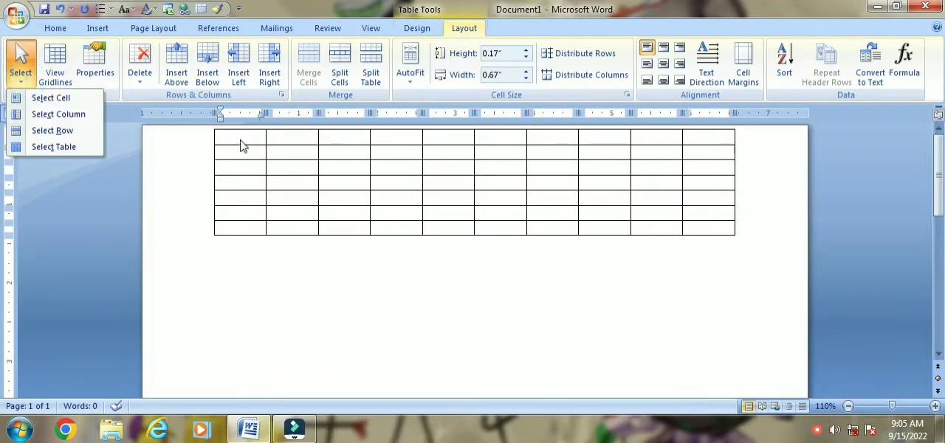
left_click(74, 129)
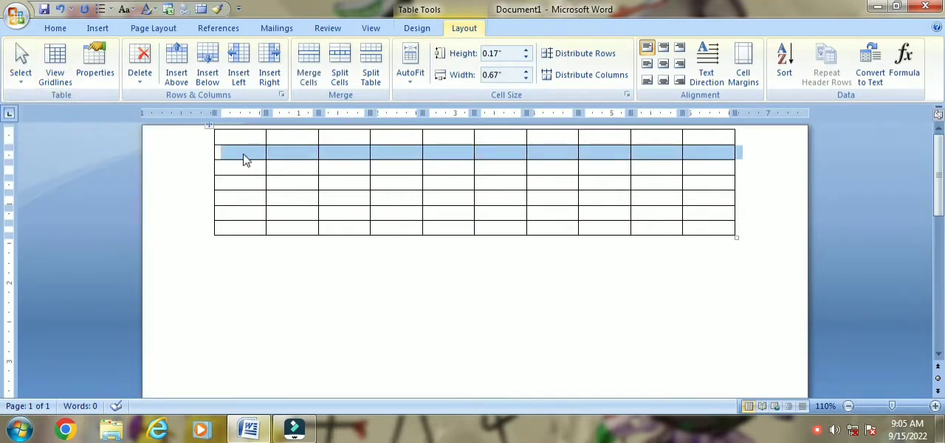
- Select the entire first row of the table, then clear the selection
left_click(232, 155)
left_click(237, 129)
left_click(243, 142)
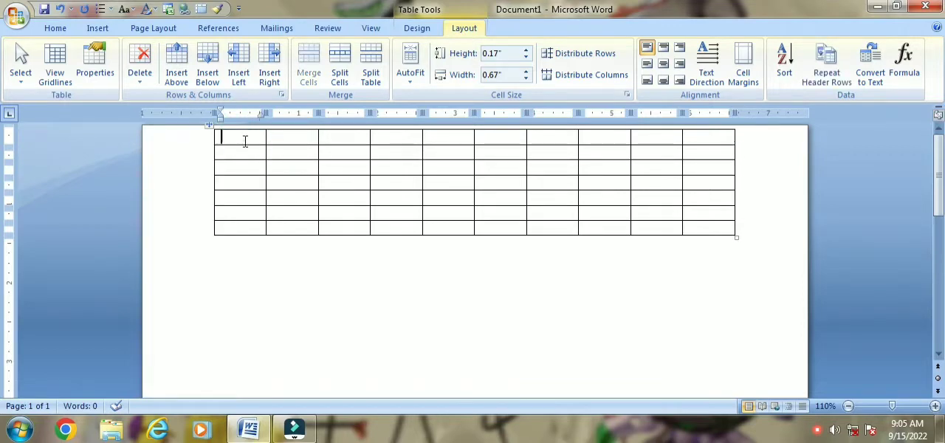
left_click(21, 65)
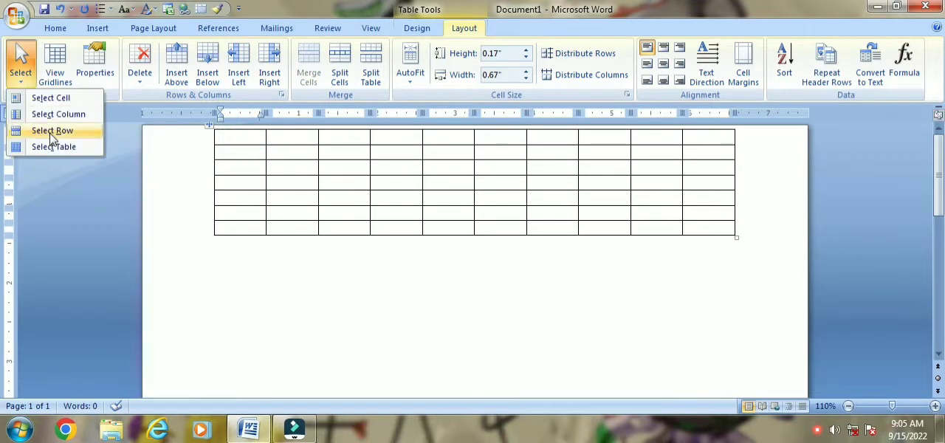
left_click(51, 132)
left_click(238, 144)
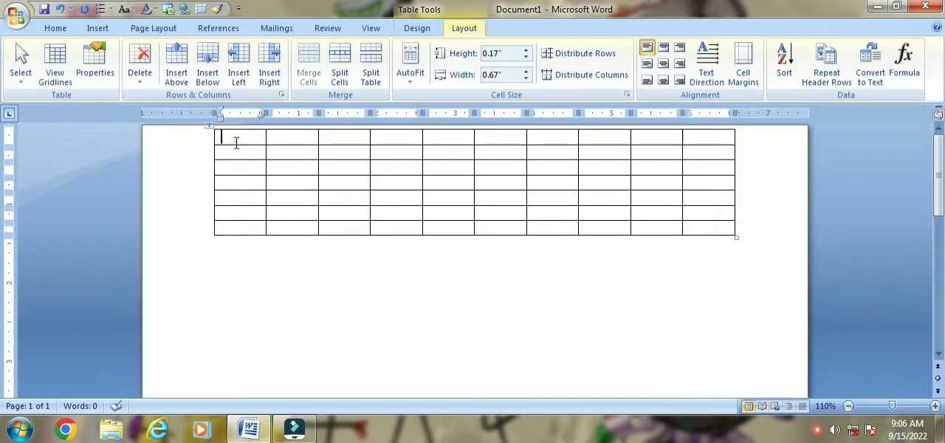
- Select the entire table with the Select Table command and again by sweeping across all its cells, clearing the selection each time
left_click(21, 65)
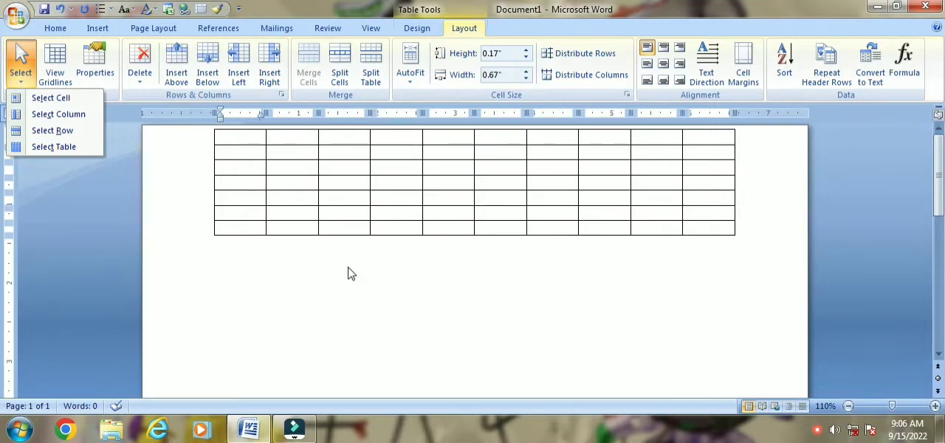
left_click(55, 151)
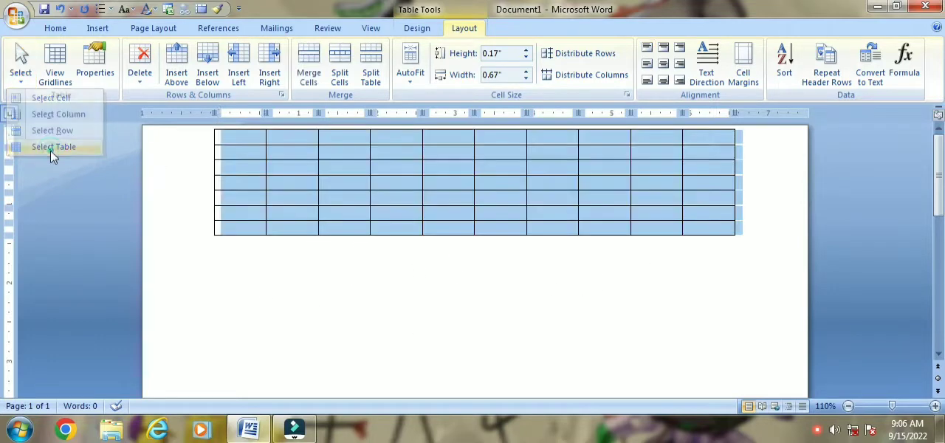
left_click(251, 157)
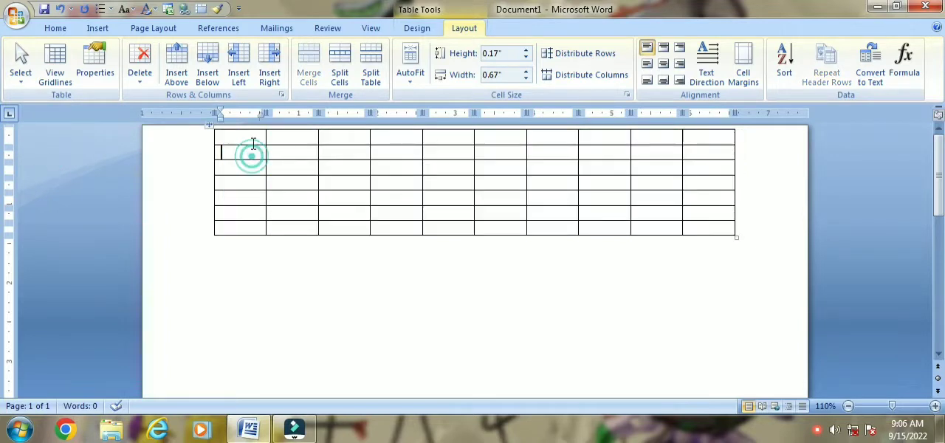
left_click_drag(231, 138, 697, 224)
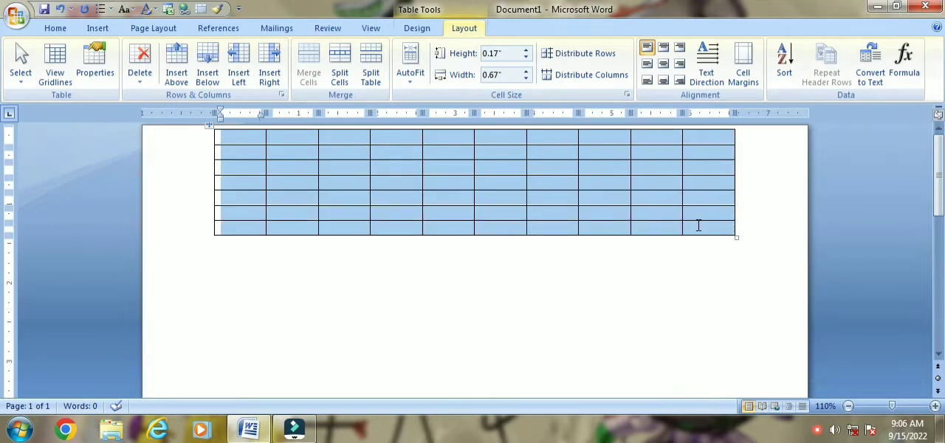
left_click(331, 158)
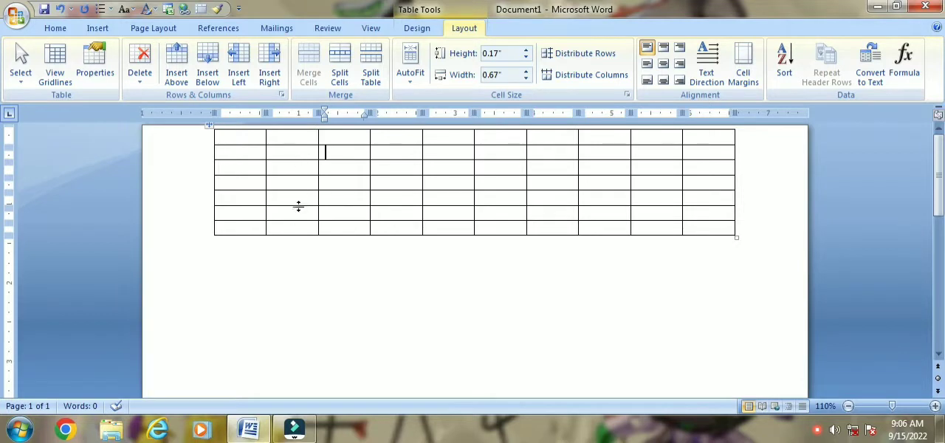
- Review the size, alignment and text wrapping options in the Table Properties for the table, then close them
left_click(236, 143)
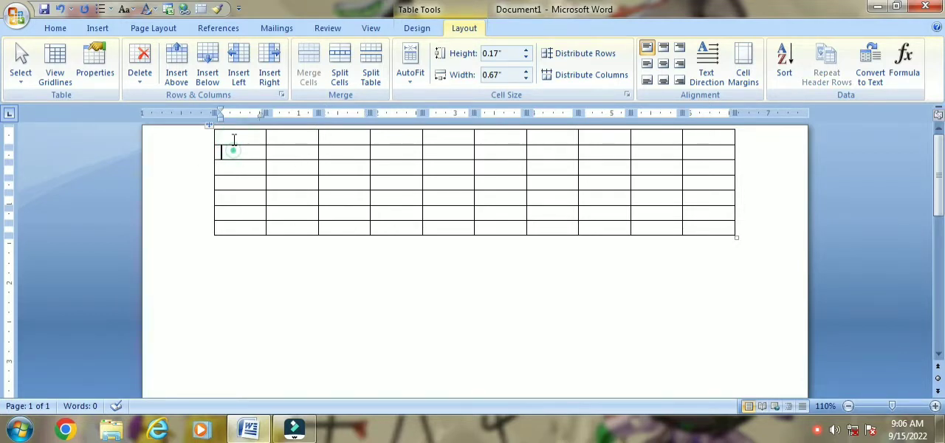
left_click(233, 138)
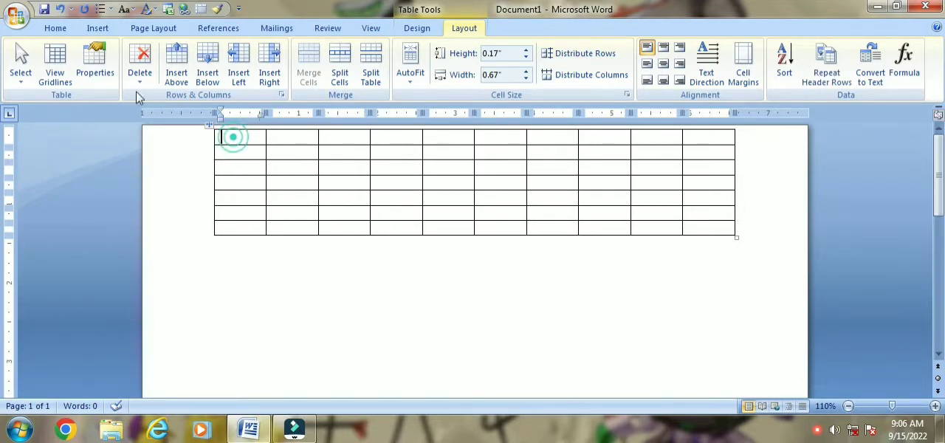
left_click(94, 81)
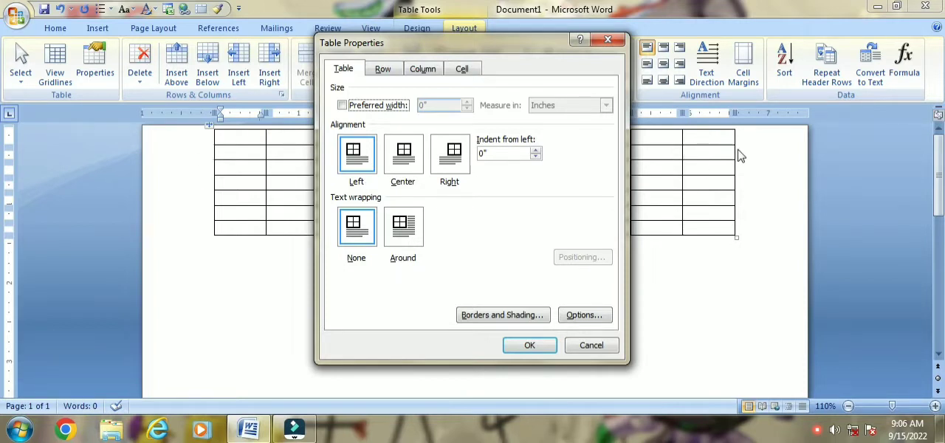
left_click(607, 41)
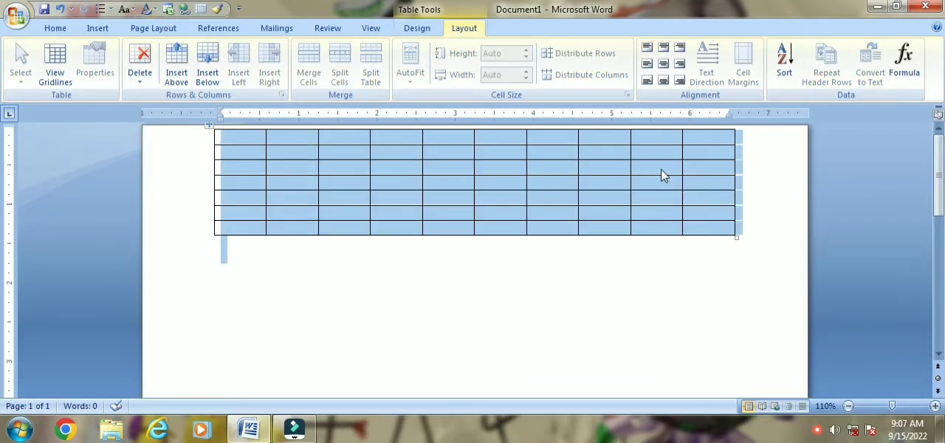
- Delete the existing table and insert a new one with 5 columns and 2 rows, using AutoFit to contents
key("BackSpace")
left_click(96, 29)
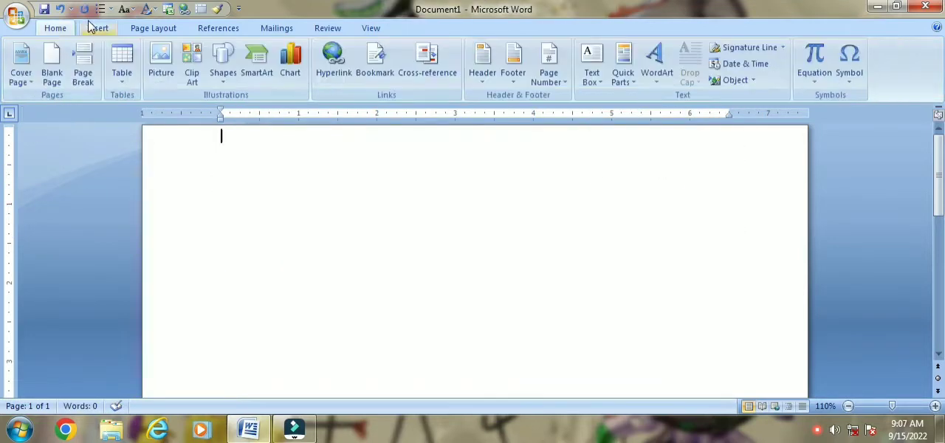
left_click(121, 67)
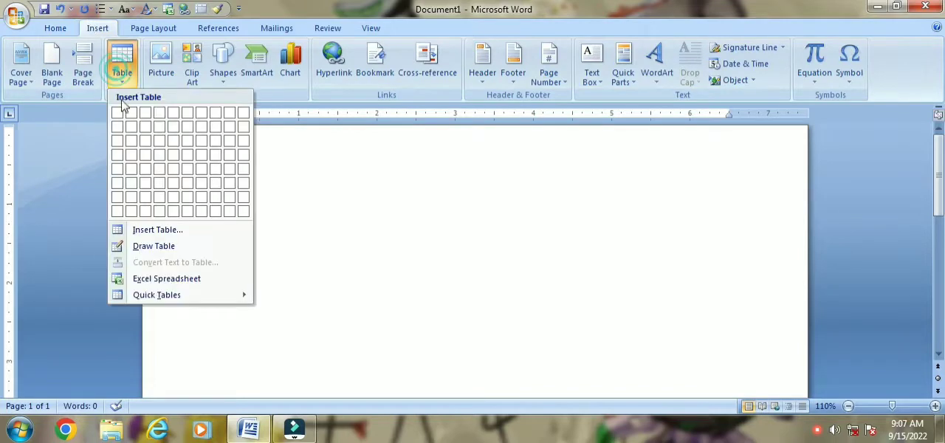
left_click(158, 232)
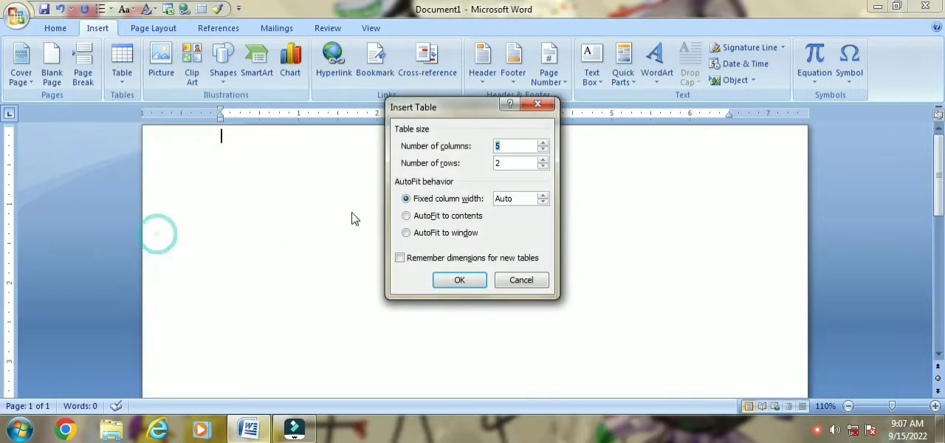
left_click(406, 216)
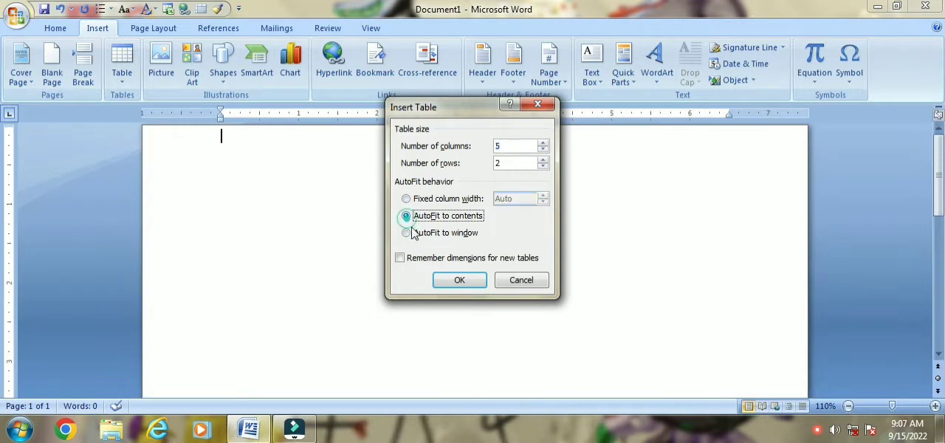
left_click(445, 281)
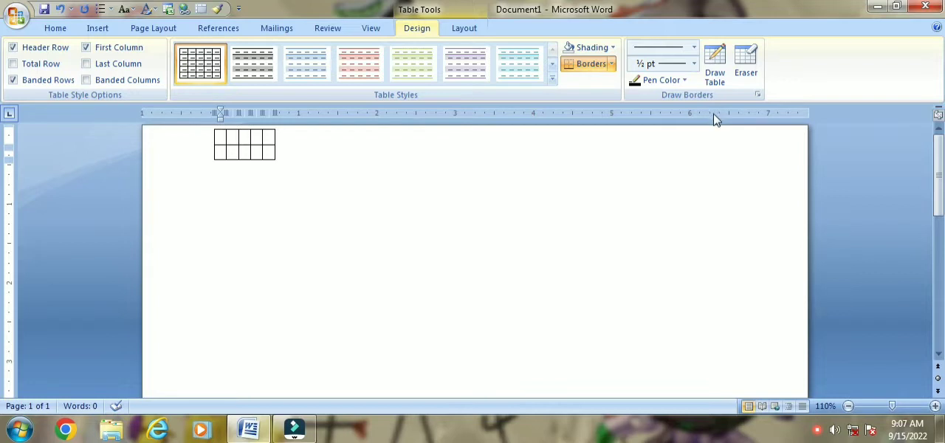
- Set the new table's alignment to Center in the Table Properties
left_click(463, 34)
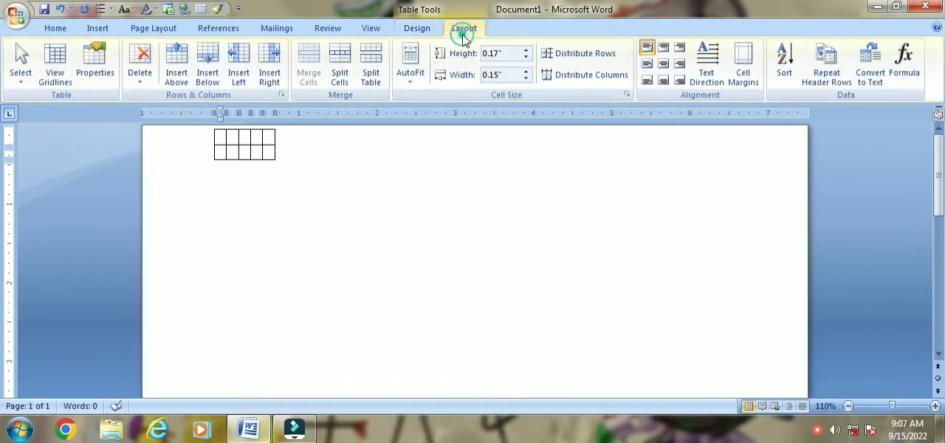
left_click(87, 70)
left_click(403, 164)
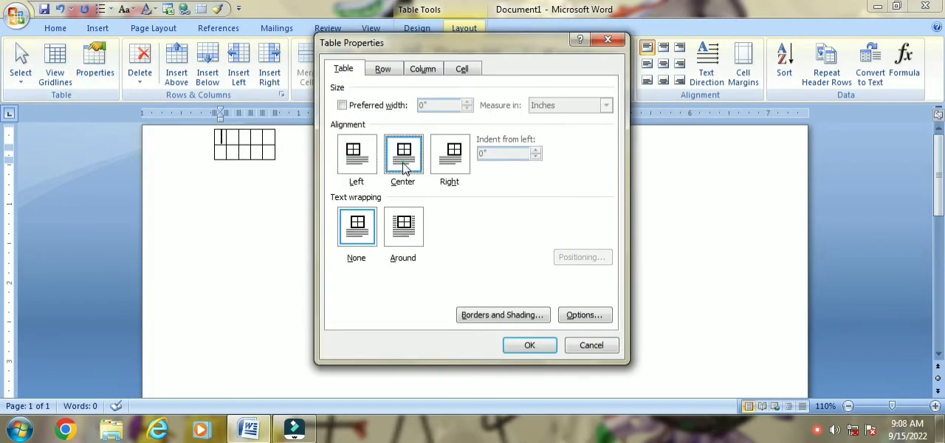
left_click(513, 345)
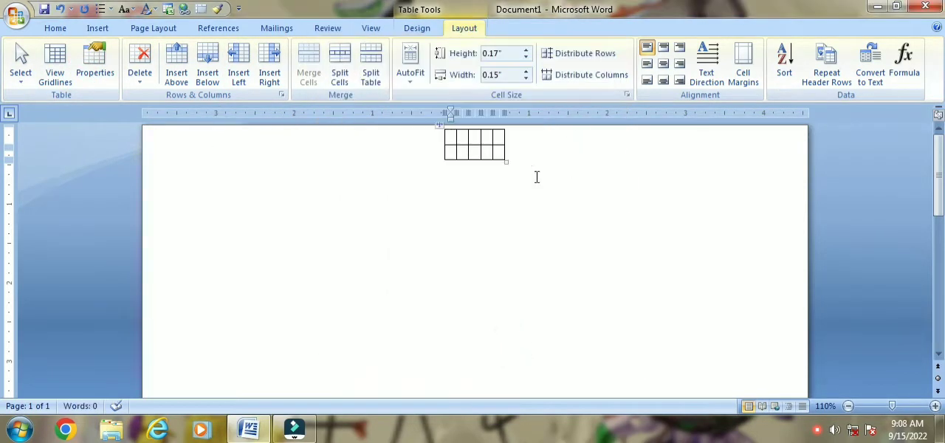
- Set the table's alignment to Right in the Table Properties, then review the table's settings once more
left_click(92, 81)
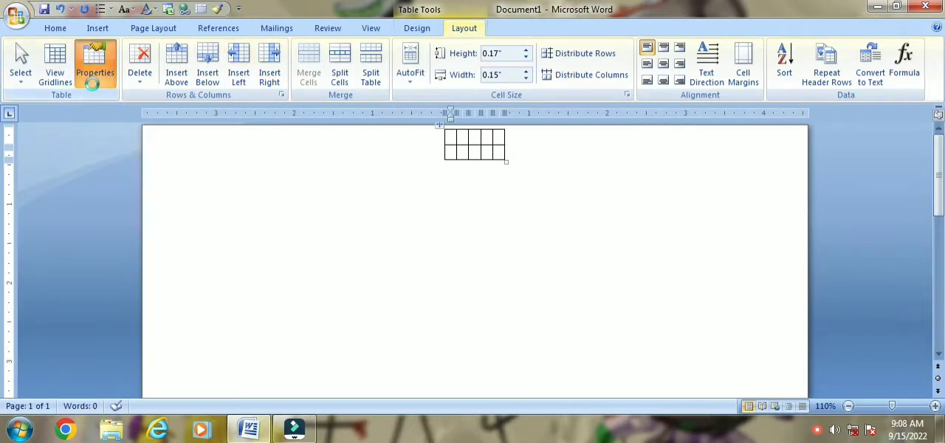
left_click(450, 156)
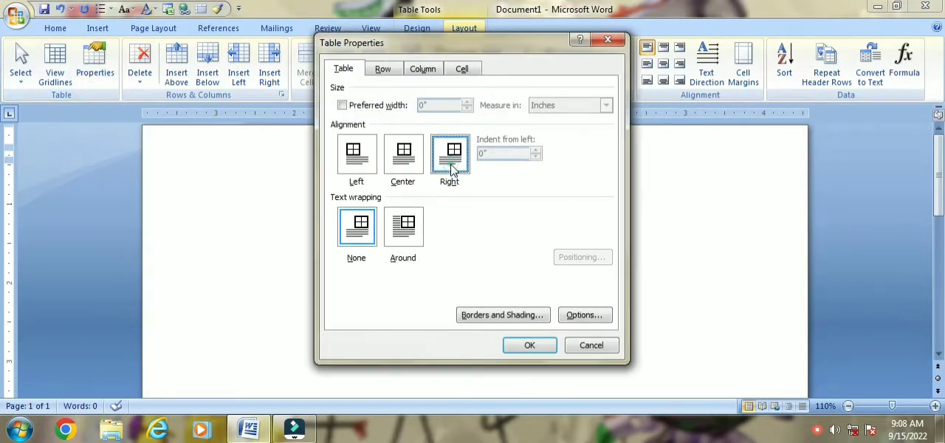
left_click(529, 342)
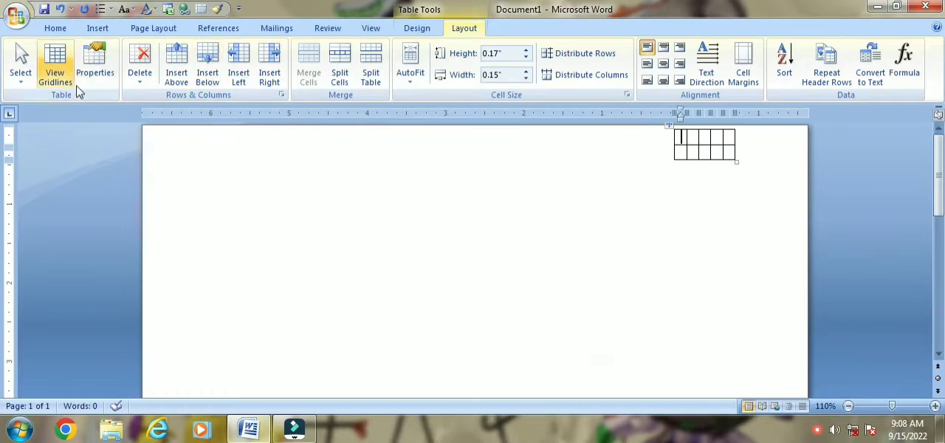
left_click(102, 86)
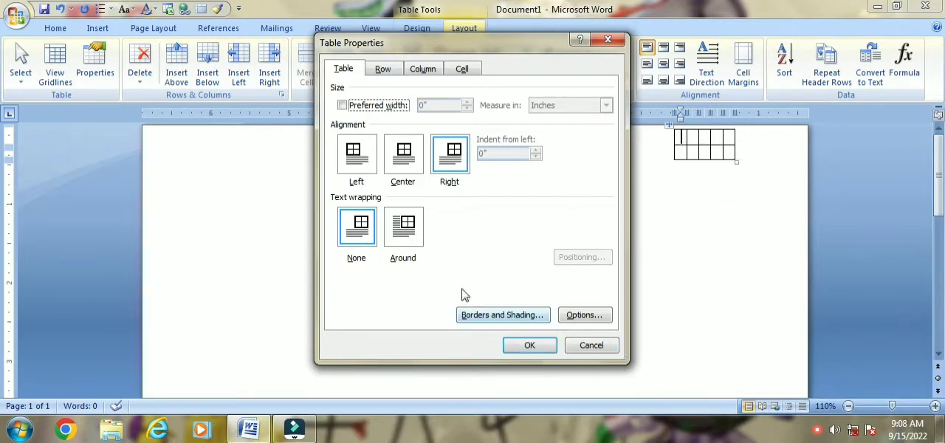
left_click(519, 347)
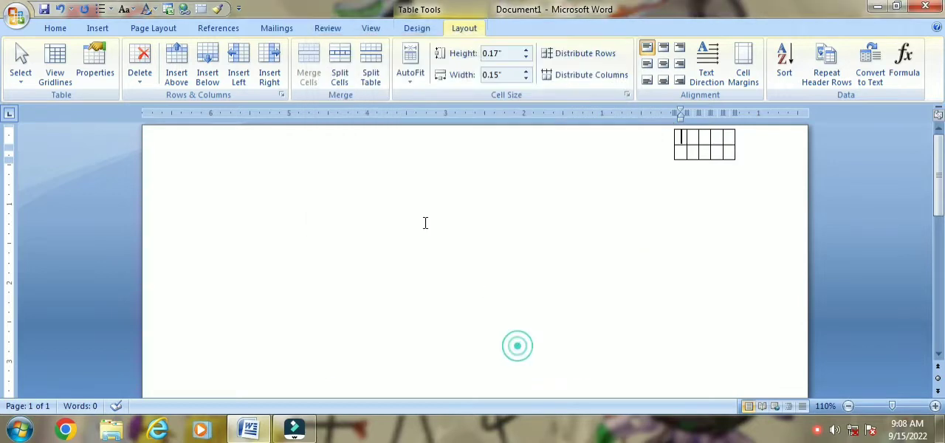
- Generate sample paragraphs with =rand() starting at the left margin, on the line beside the table
left_click(253, 140)
left_click(246, 152)
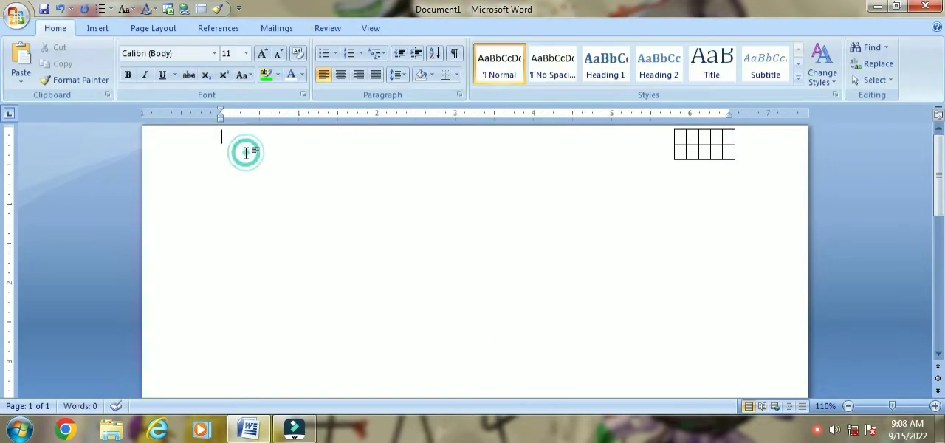
type("=r")
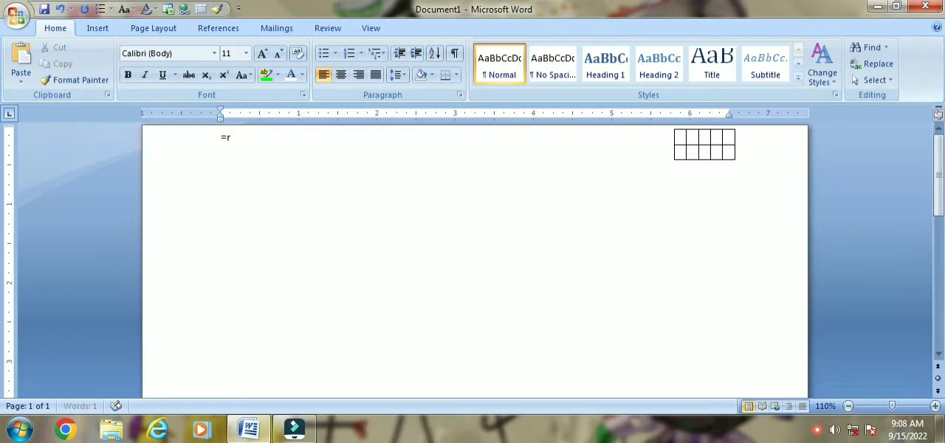
type("and()")
key("Return")
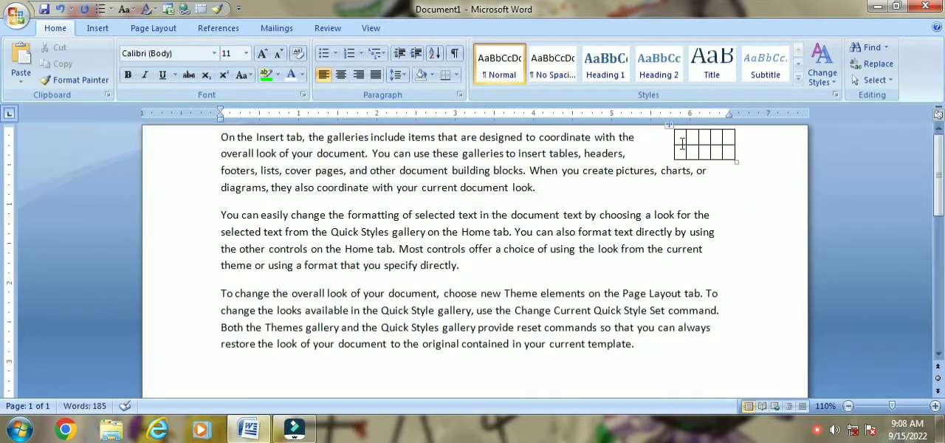
left_click(97, 26)
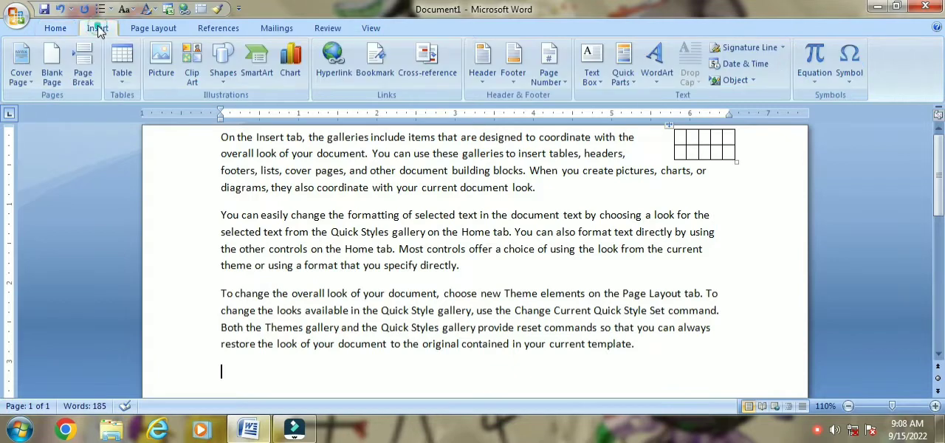
left_click(121, 81)
left_click(118, 78)
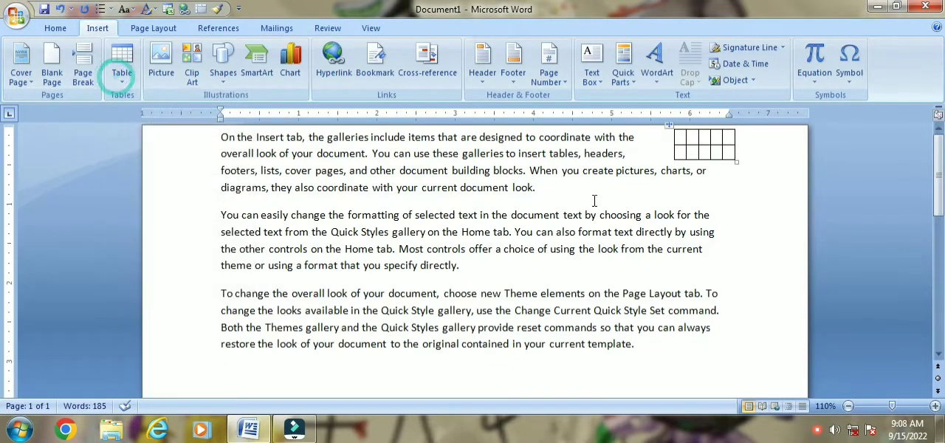
- Set the table's text wrapping to None in the Table Properties
left_click(683, 137)
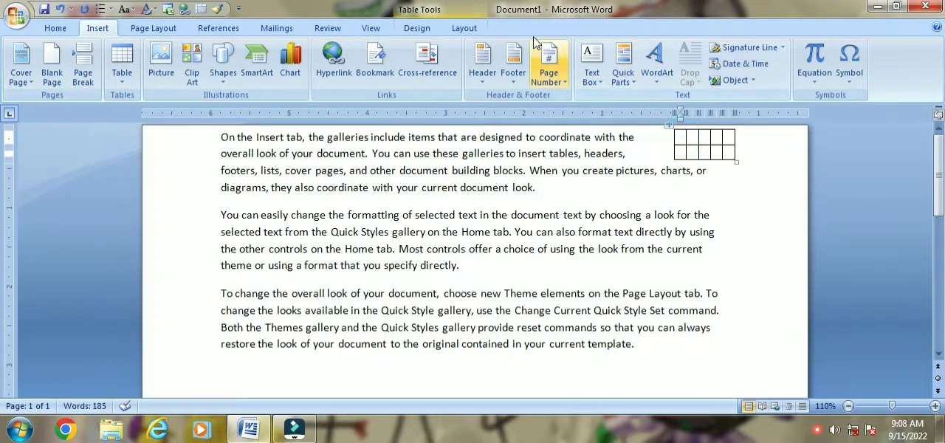
left_click(464, 28)
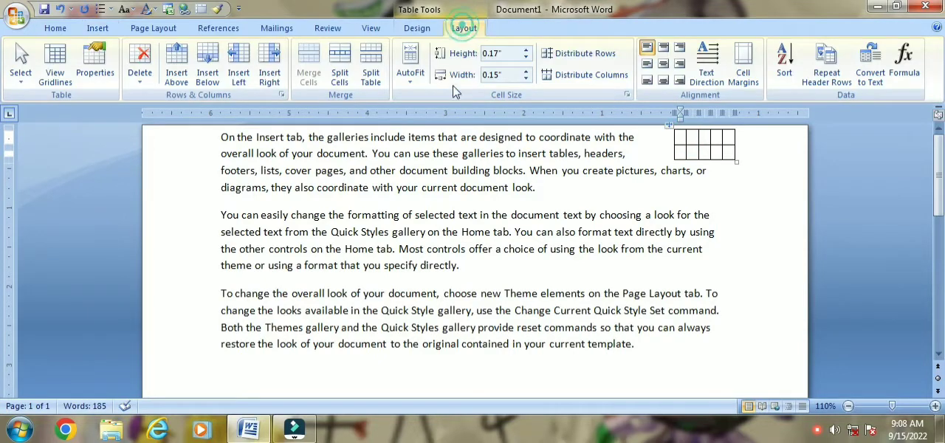
left_click(92, 87)
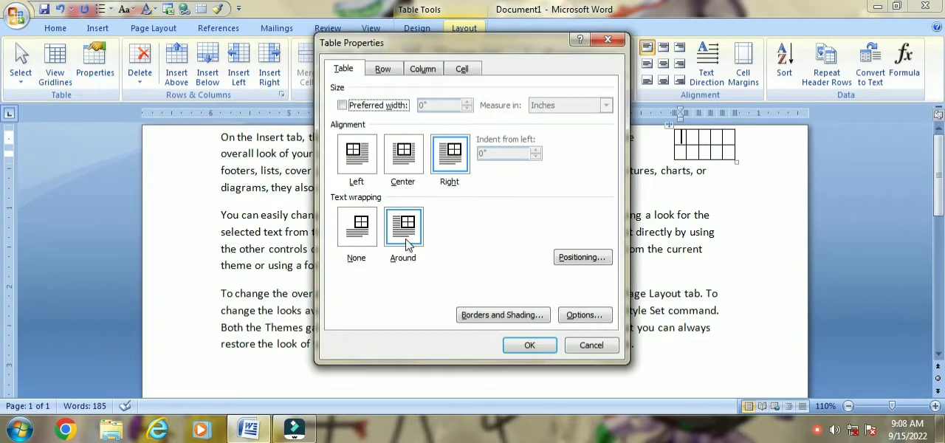
left_click(356, 233)
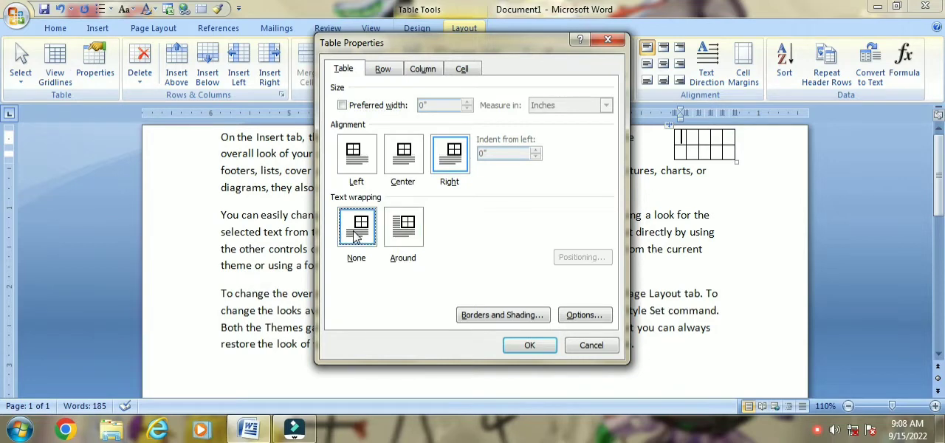
left_click(525, 345)
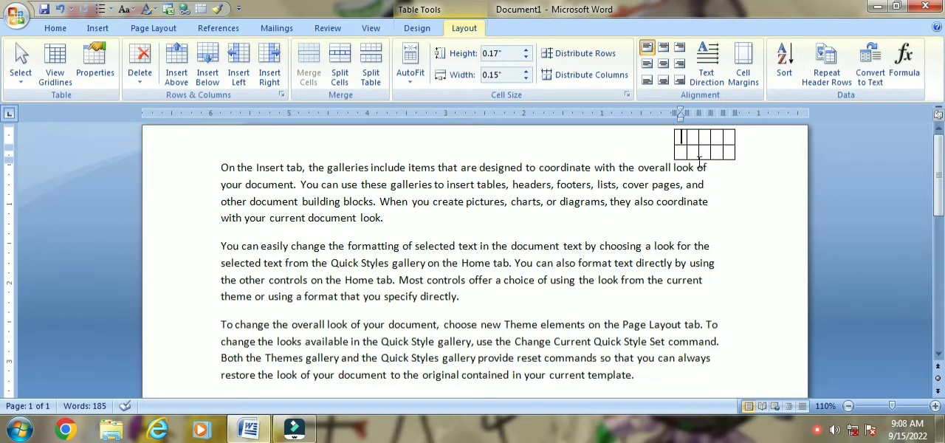
- Set the table's text wrapping to Around so the paragraphs flow beside it
left_click(95, 63)
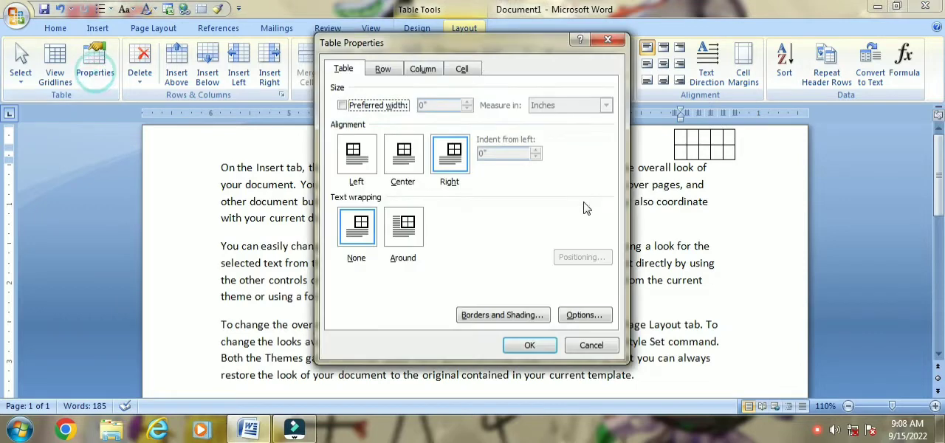
left_click(406, 251)
left_click(530, 345)
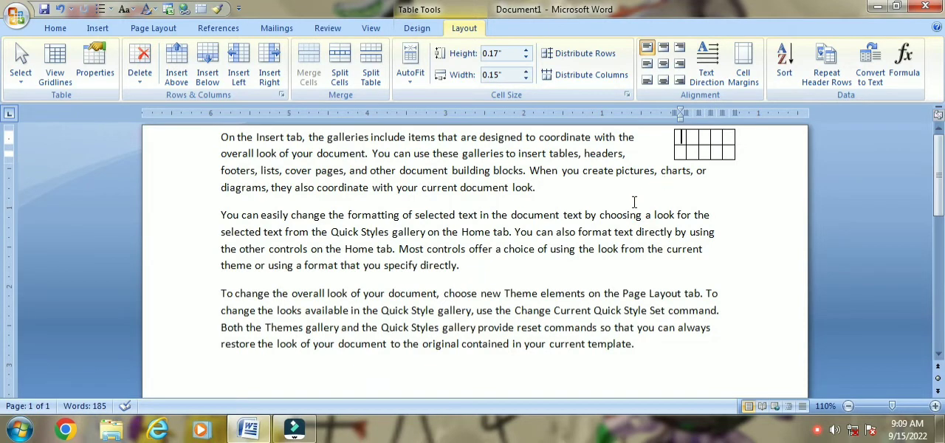
- Review the row, column and cell settings in the Table Properties
left_click(87, 78)
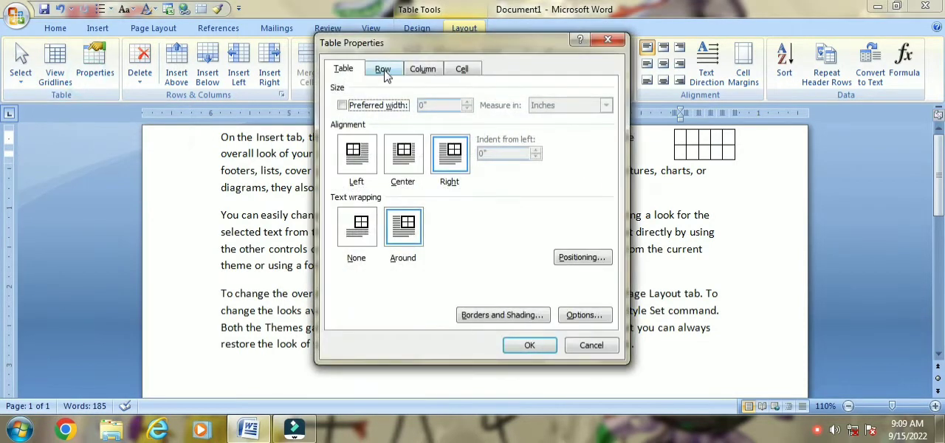
left_click(382, 69)
left_click(423, 70)
left_click(461, 70)
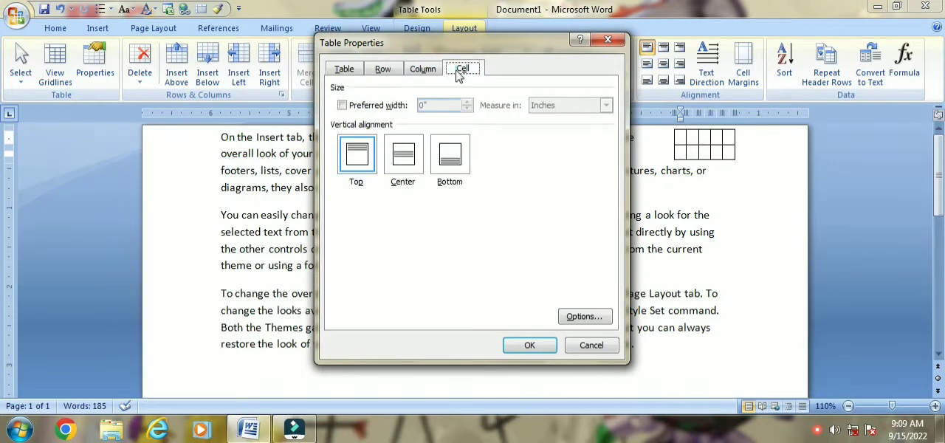
- Try enabling a specified height for row 1, moving on to row 2 and back to row 1
left_click(387, 71)
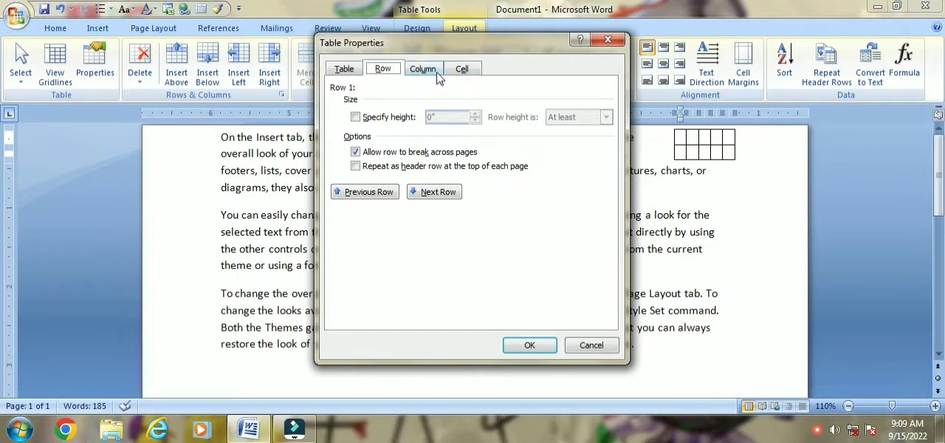
left_click(356, 116)
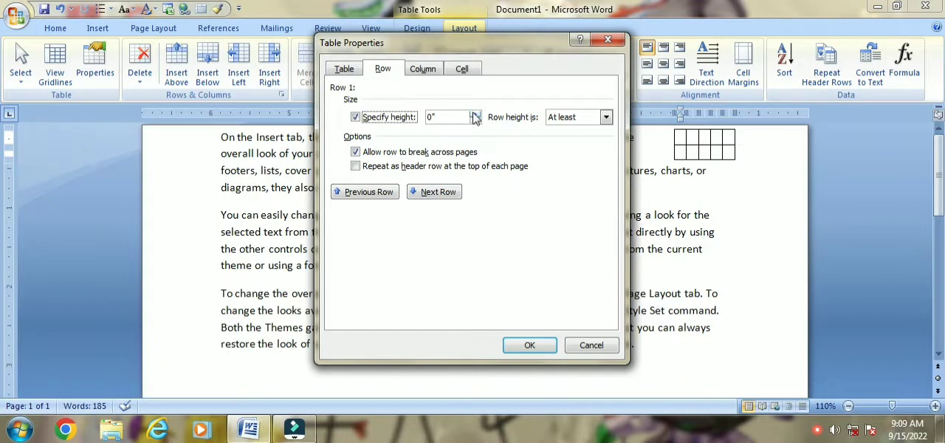
left_click(422, 193)
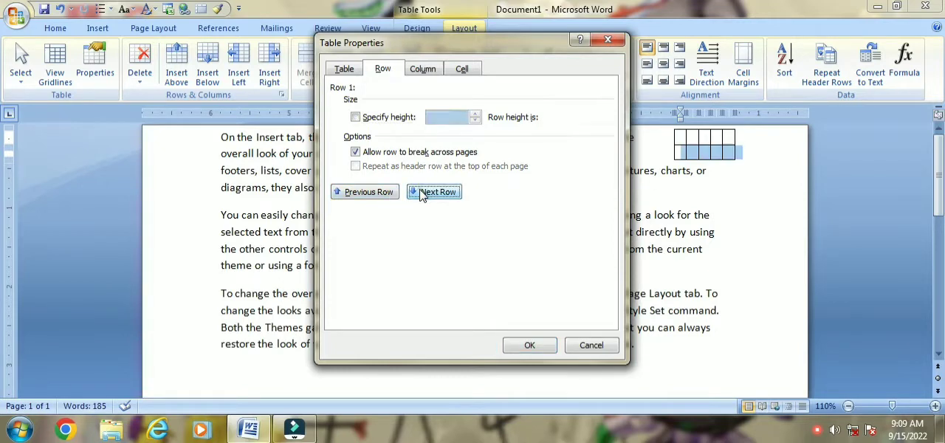
left_click(365, 195)
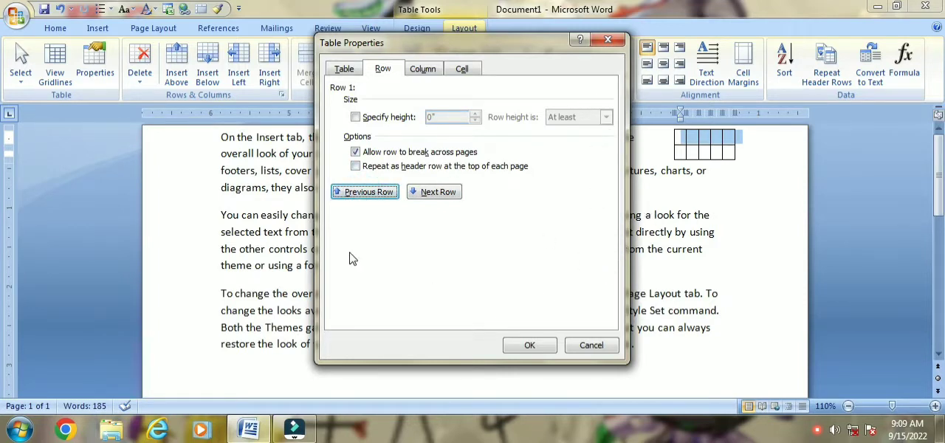
- Specify a height of 0.8" for row 1 of the table and apply the table properties
left_click(355, 117)
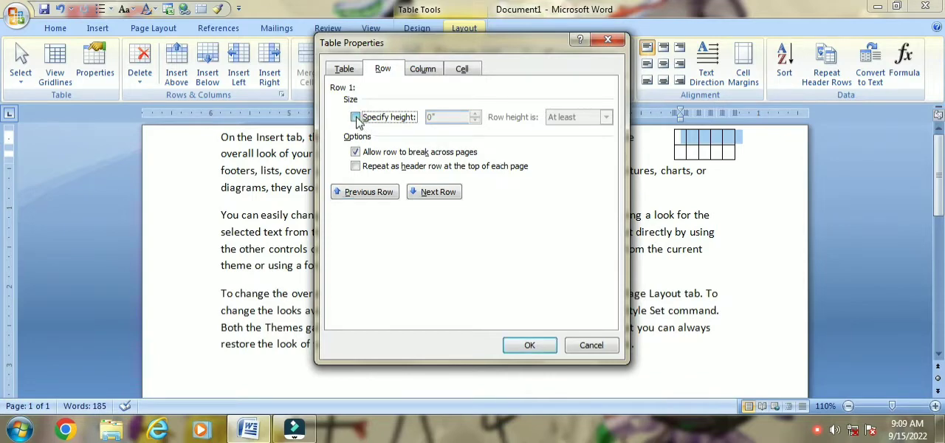
left_click(425, 72)
left_click(464, 70)
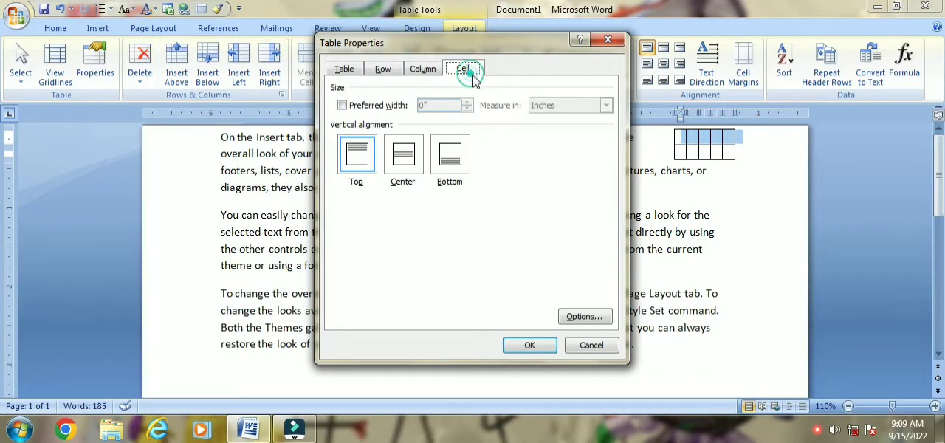
left_click(381, 74)
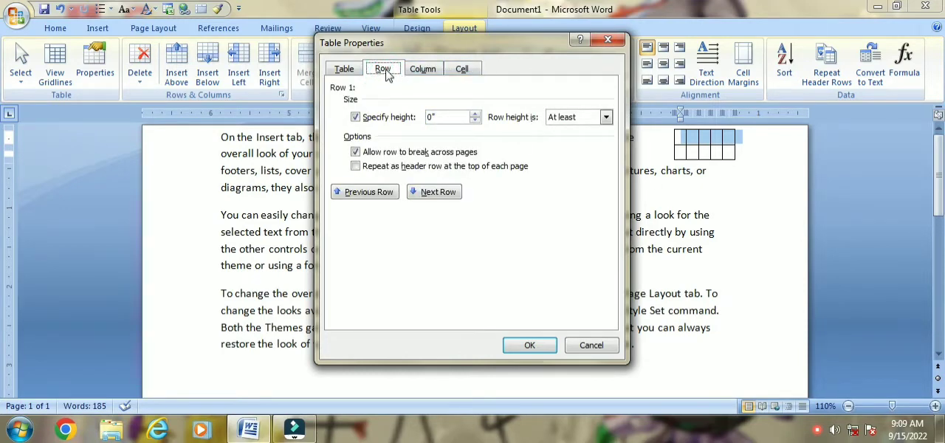
left_click(474, 115)
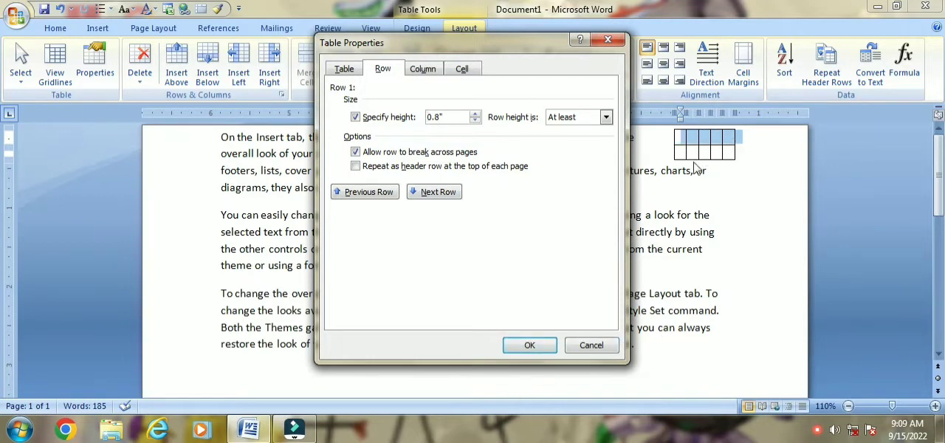
left_click(535, 345)
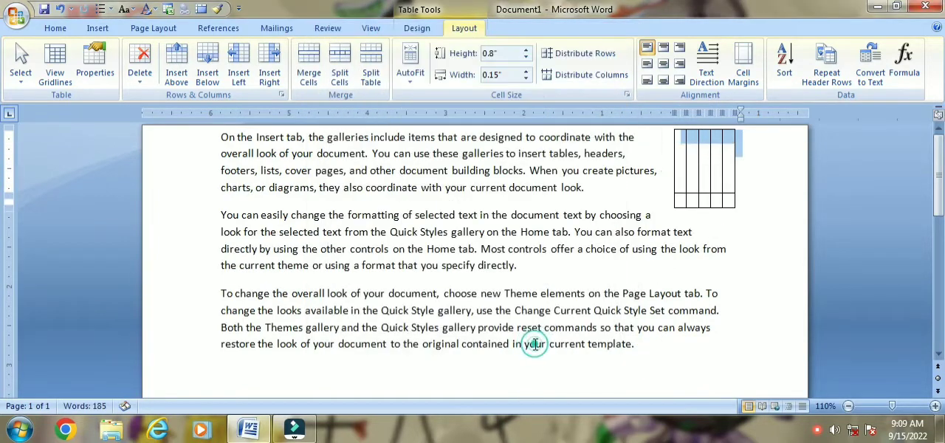
- Delete the first cell of the table's top row, shifting the remaining cells left
left_click(681, 150)
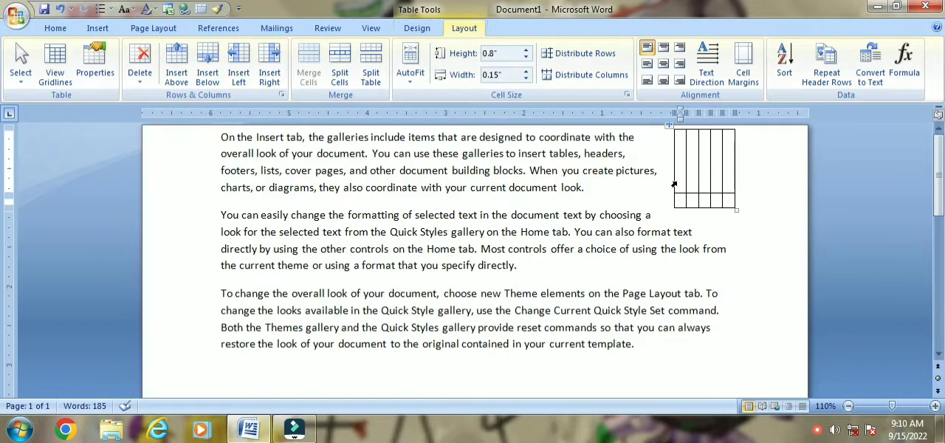
left_click(140, 78)
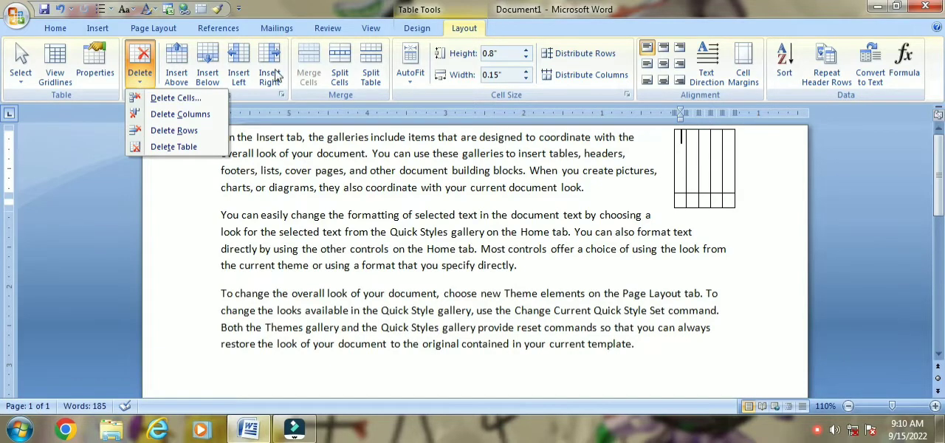
left_click(176, 98)
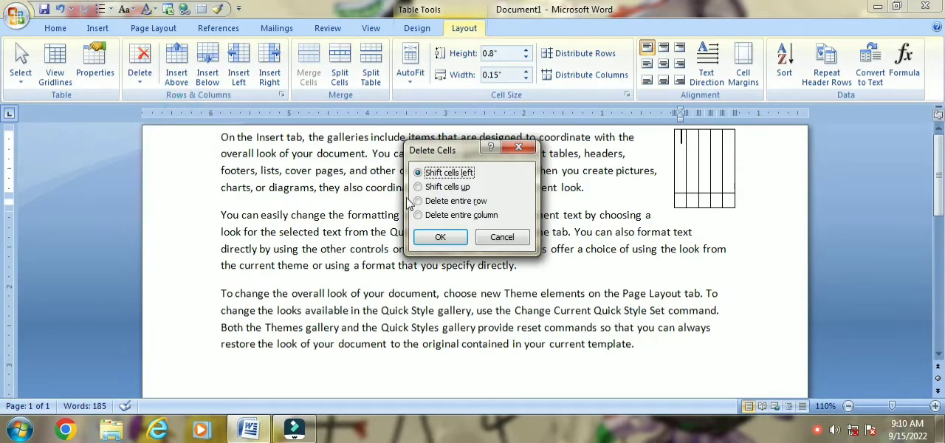
left_click(440, 237)
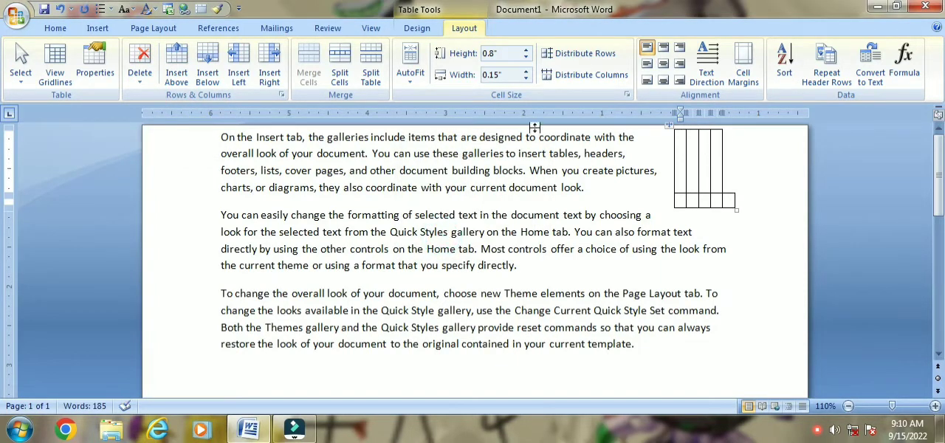
left_click(139, 65)
left_click(170, 101)
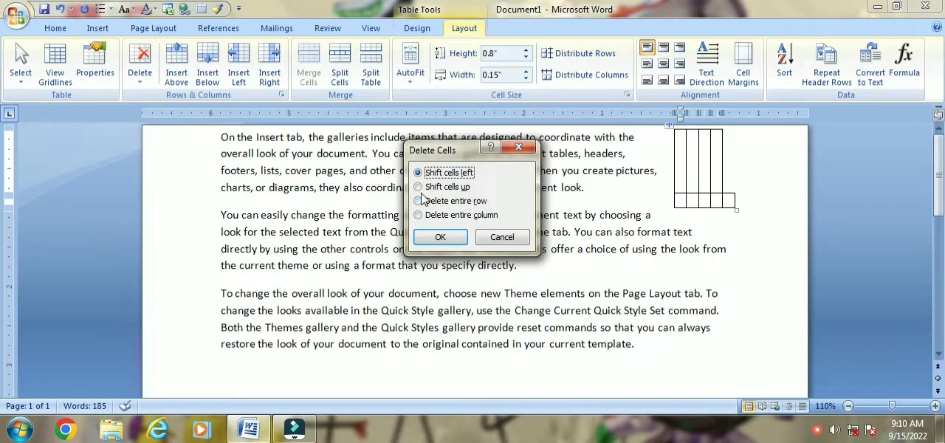
left_click(519, 147)
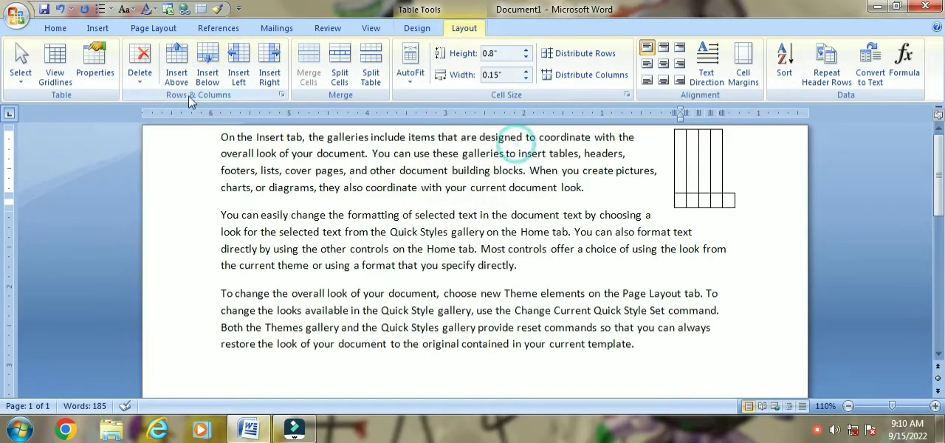
- Delete the table's bottom row, starting from its first cell
left_click(140, 67)
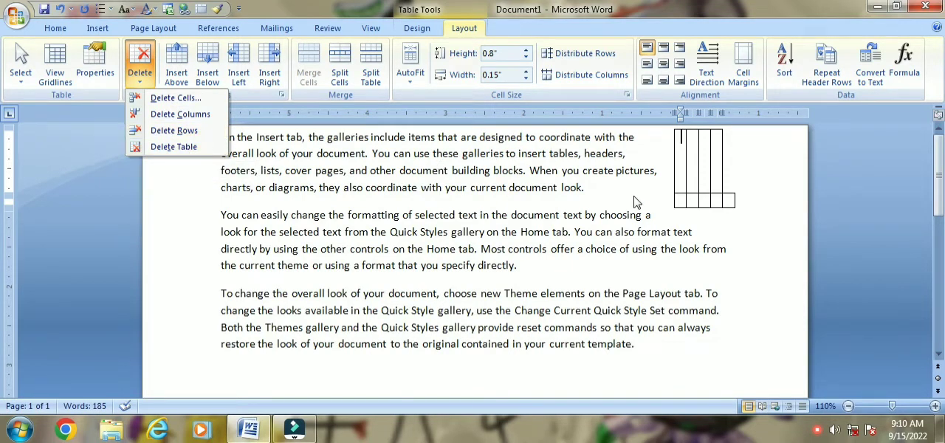
left_click(678, 208)
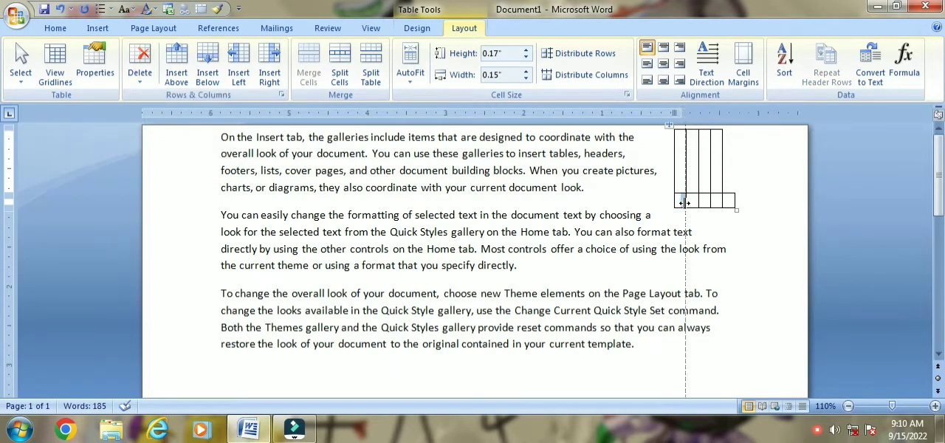
left_click(682, 207)
left_click(679, 201)
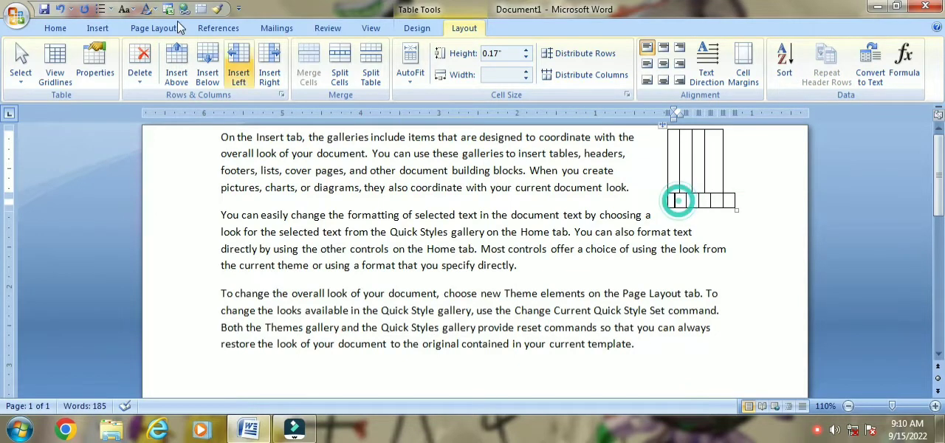
left_click(139, 65)
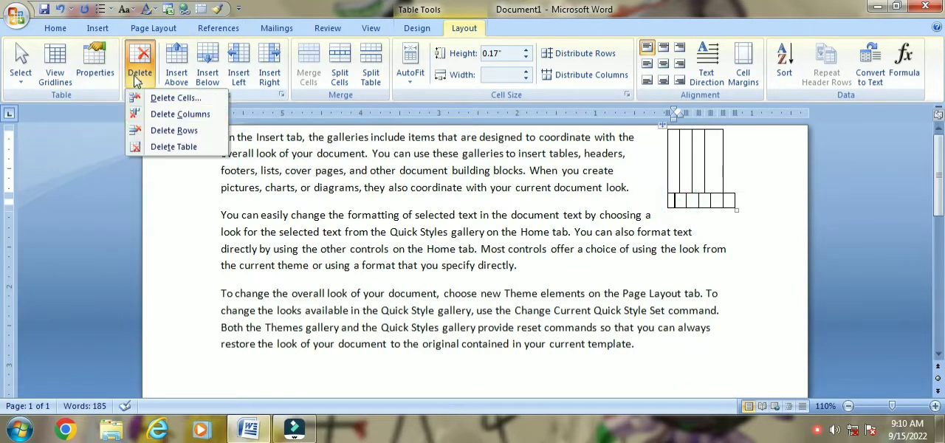
left_click(174, 130)
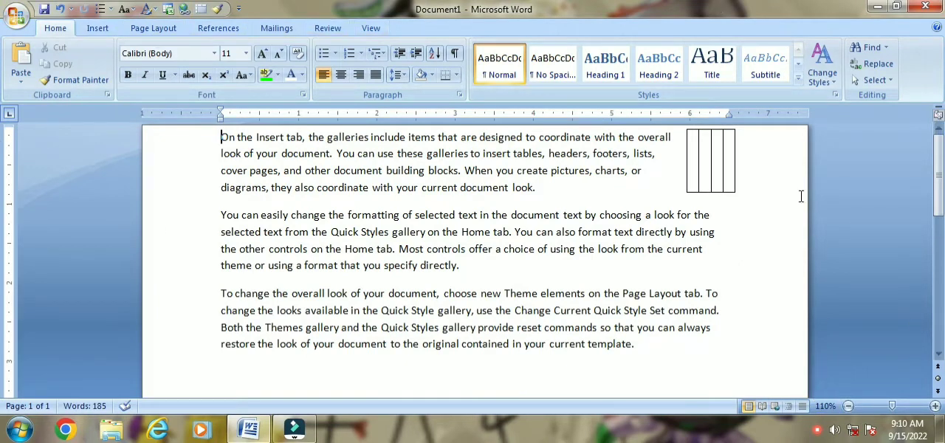
left_click(696, 159)
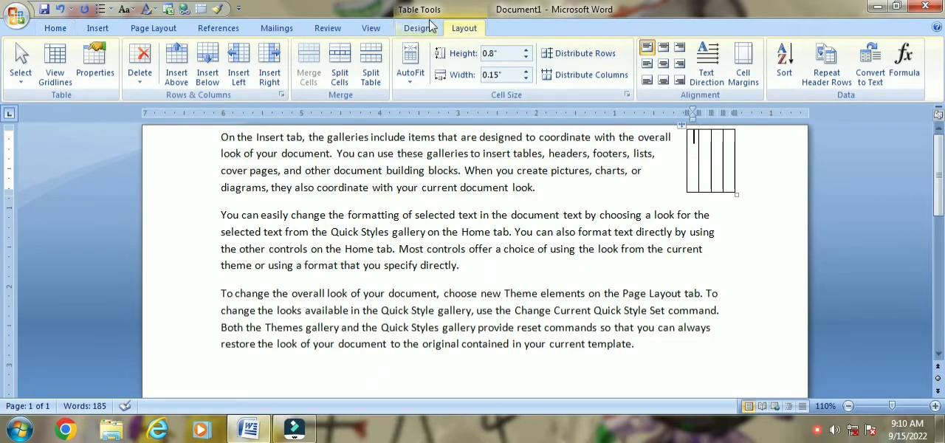
left_click(138, 74)
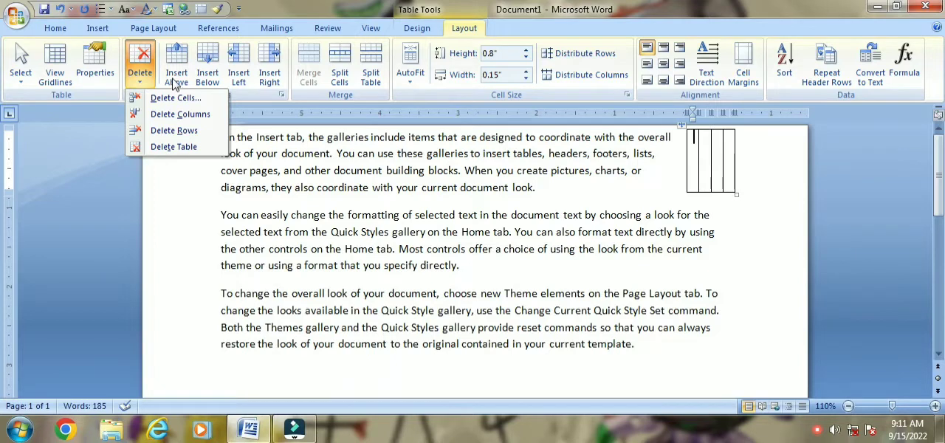
left_click(353, 198)
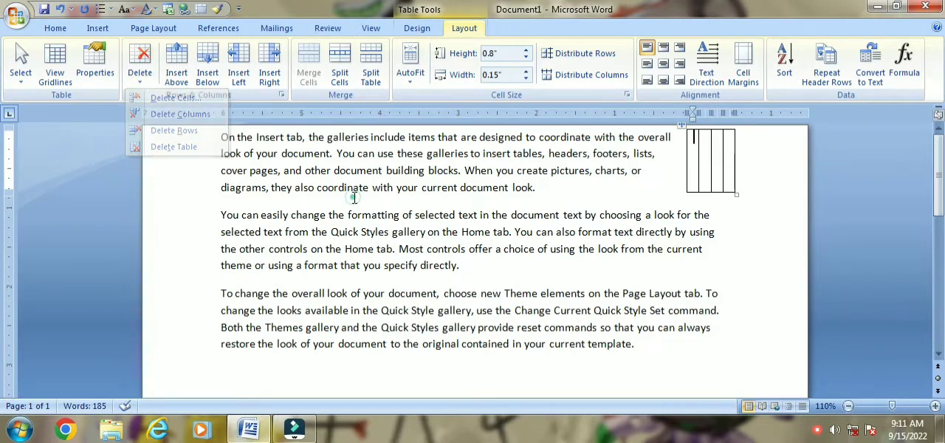
- Clear the document by deleting all the paragraphs and the remaining table
left_click_drag(205, 142, 754, 352)
key("Delete")
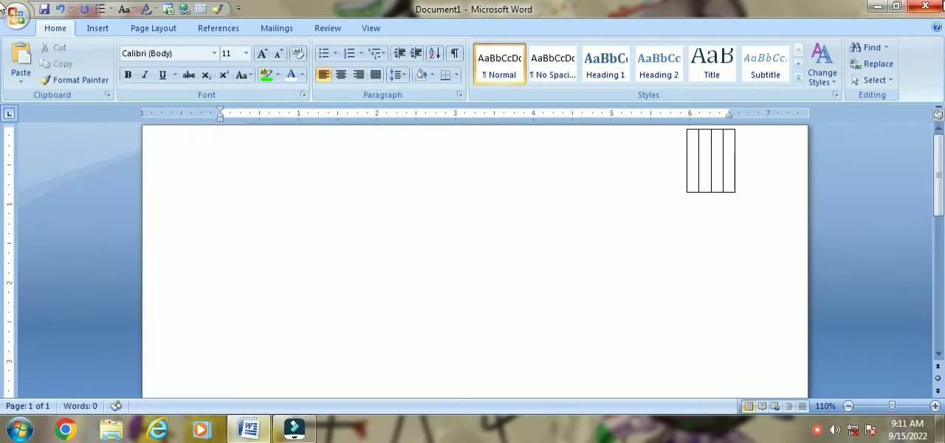
left_click(659, 147)
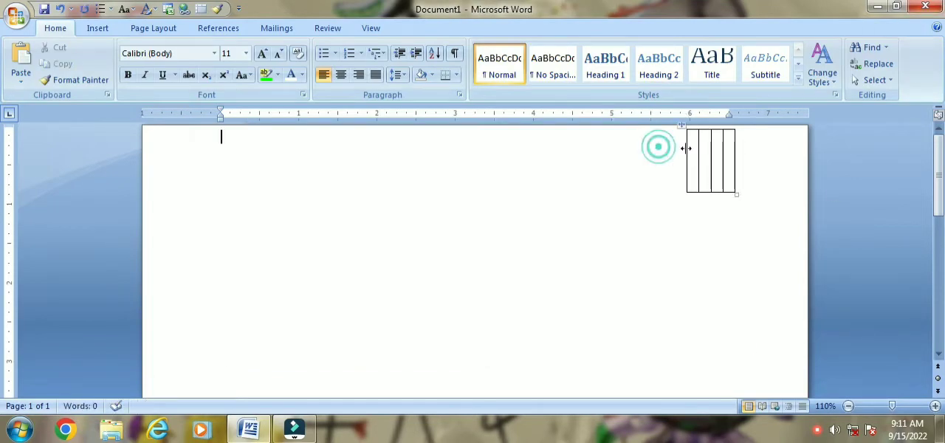
left_click_drag(696, 143, 742, 196)
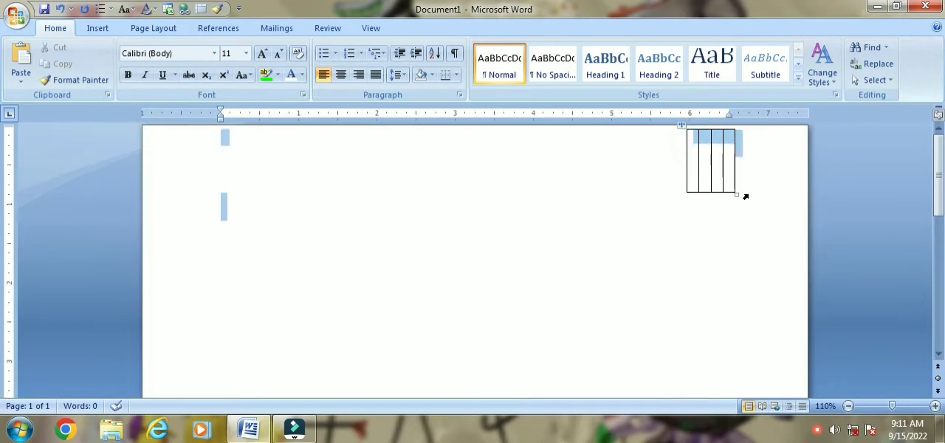
key("BackSpace")
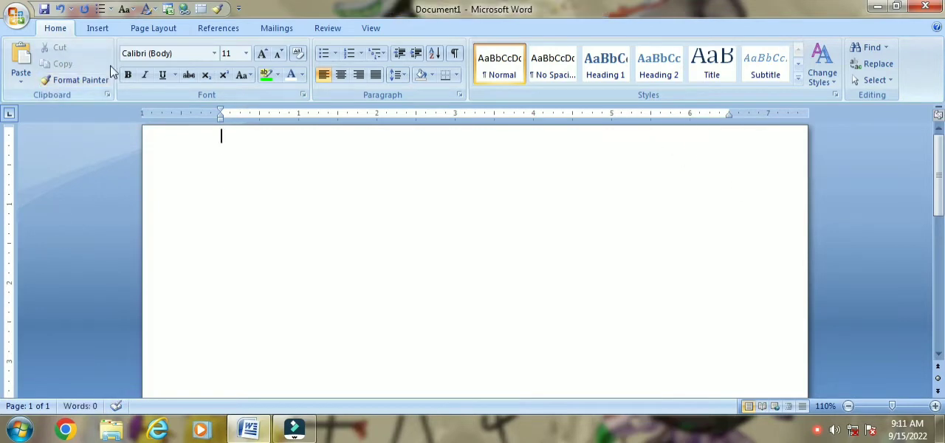
- Insert a new table with 10 columns and 6 rows in the empty document
left_click(92, 28)
left_click(122, 86)
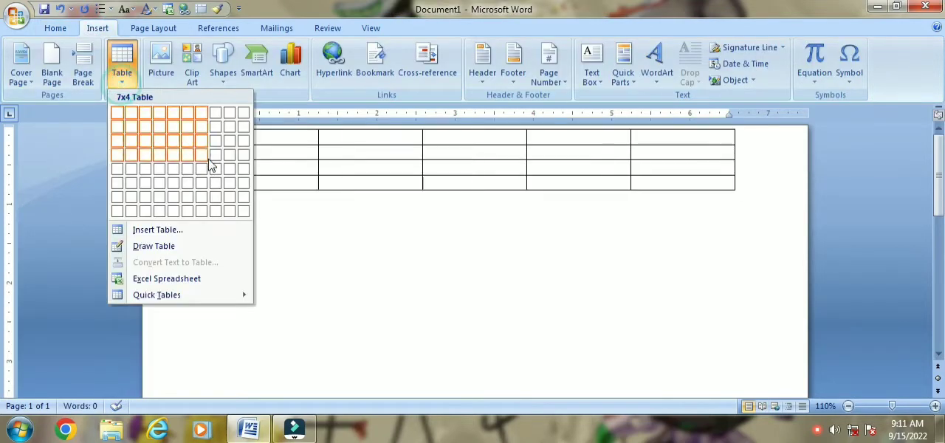
left_click(244, 185)
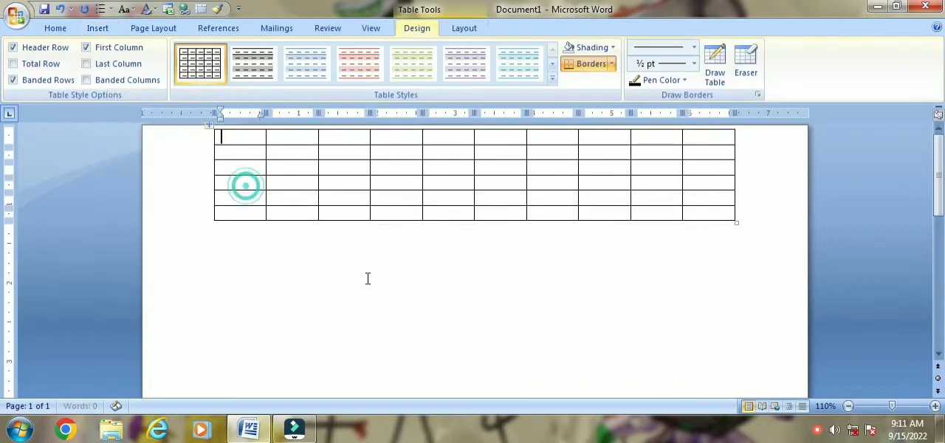
left_click(362, 276)
- Insert a row above the first row of the new table
left_click(243, 138)
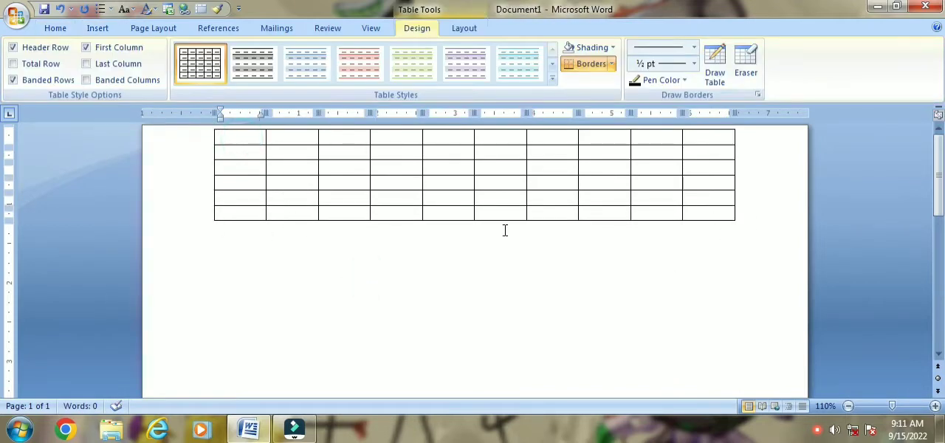
left_click(460, 33)
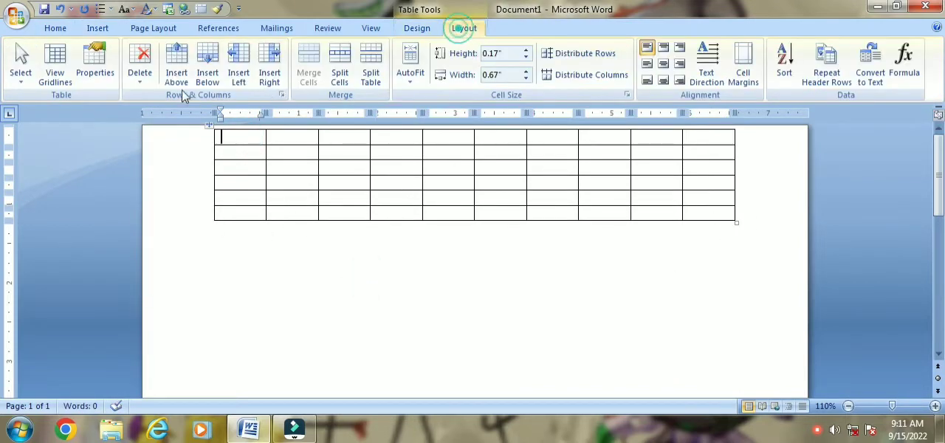
left_click(241, 141)
left_click(181, 75)
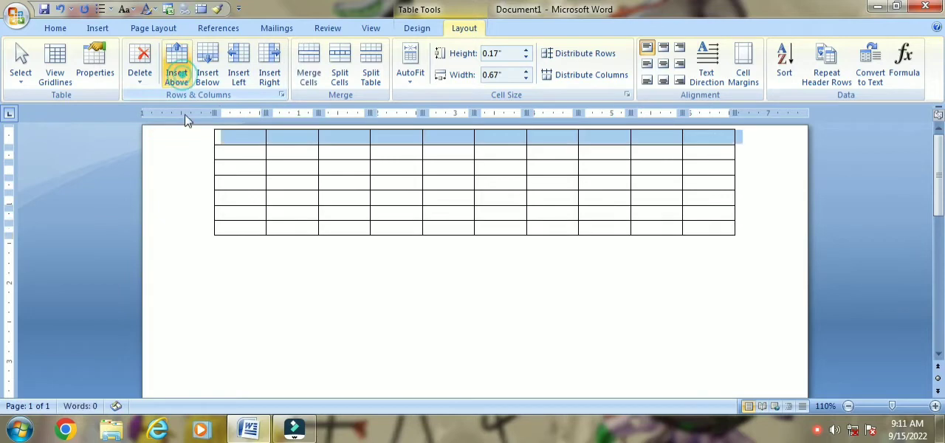
- Enter "hjhg" in the second row's first cell and "fhgfhgf" in the first row's first cell
left_click(244, 151)
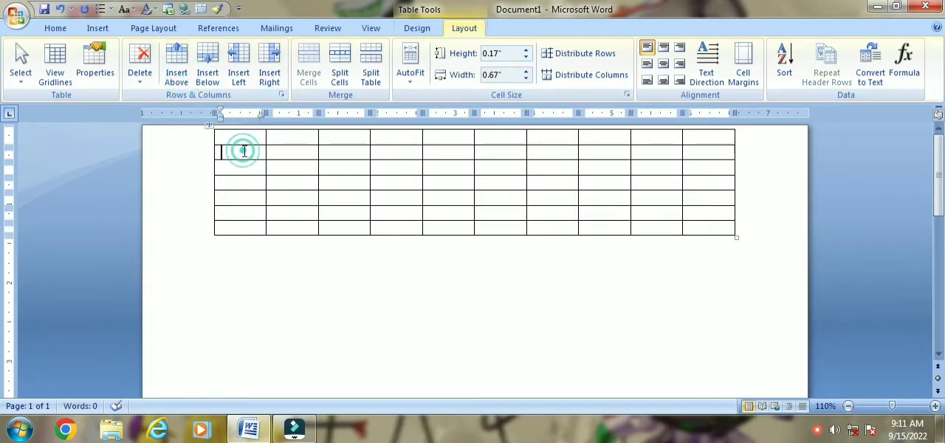
type("hjhg")
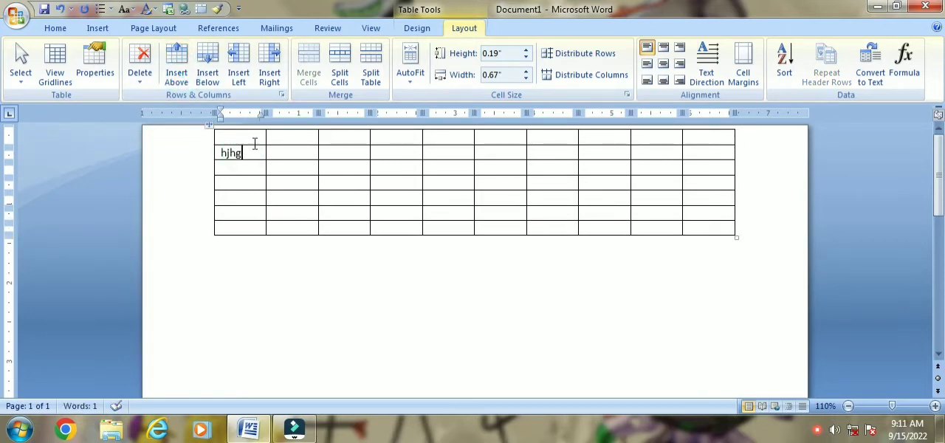
left_click(250, 138)
type("fhgfhgf")
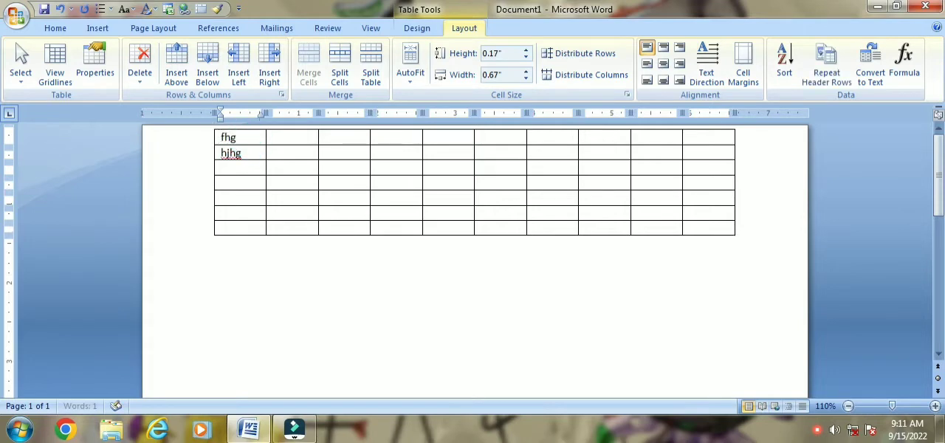
- Insert an empty row above the "fhgfhgf" row and another one directly below that new top row
left_click(178, 72)
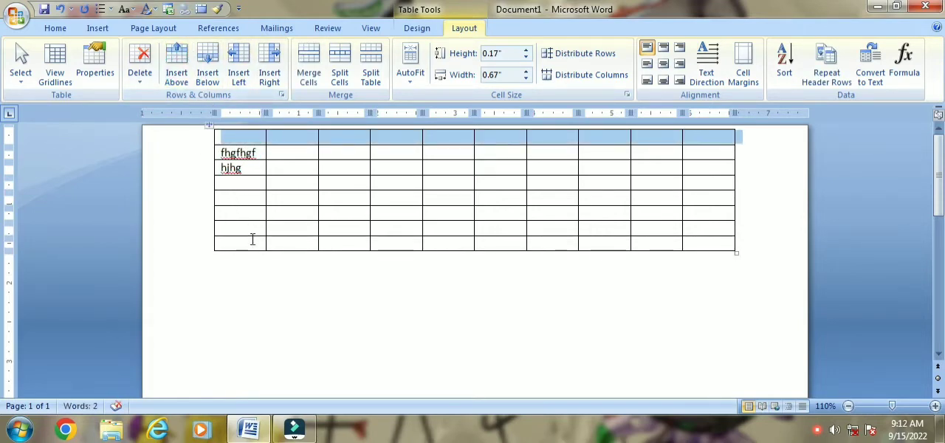
left_click(233, 155)
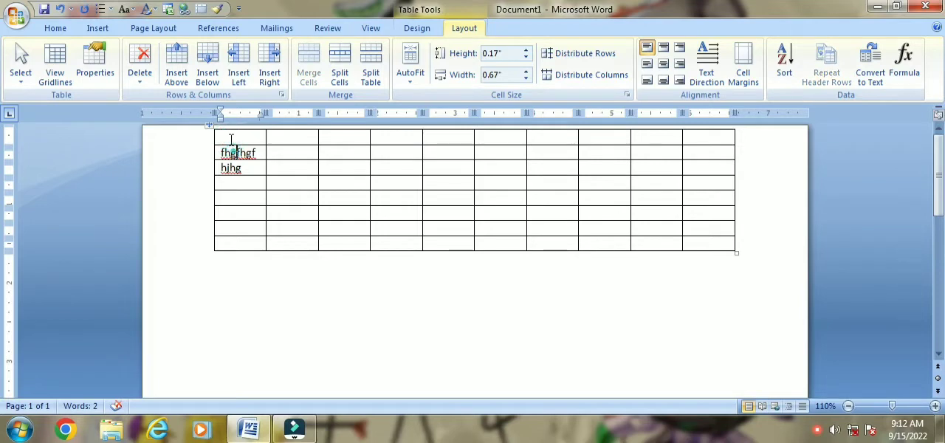
left_click(229, 137)
left_click(232, 137)
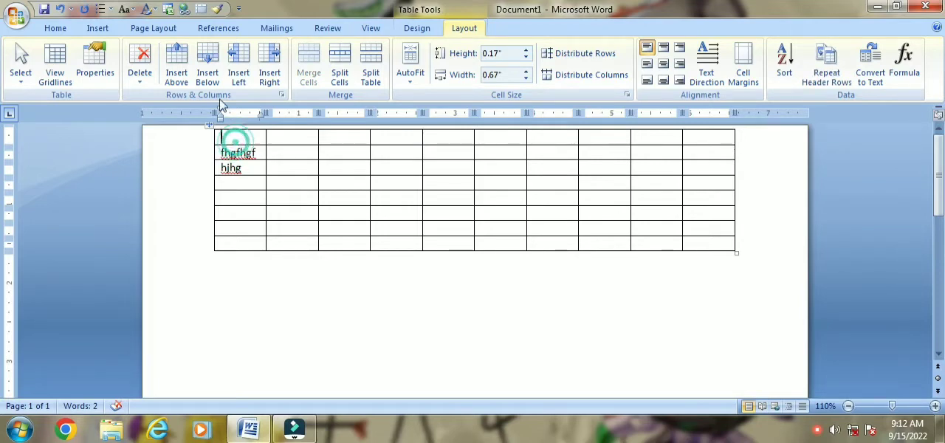
left_click(208, 77)
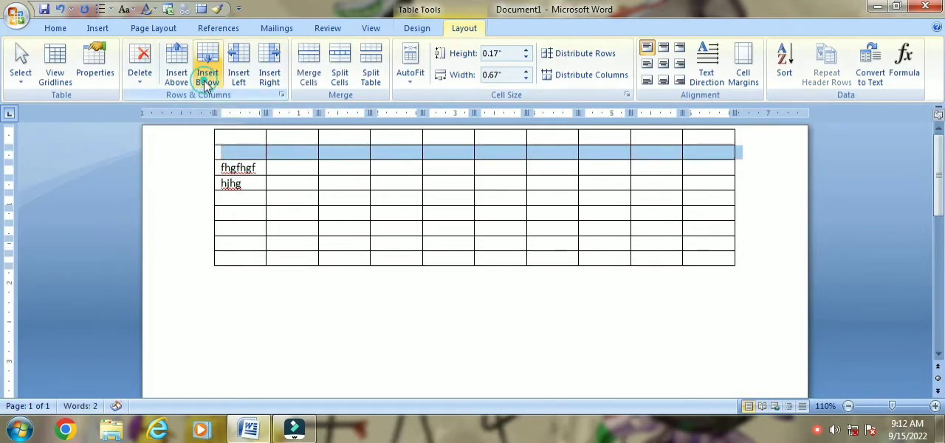
- Insert a new column to the left of the column containing "fhgfhgf" and "hjhg"
left_click(242, 138)
left_click_drag(240, 155, 283, 155)
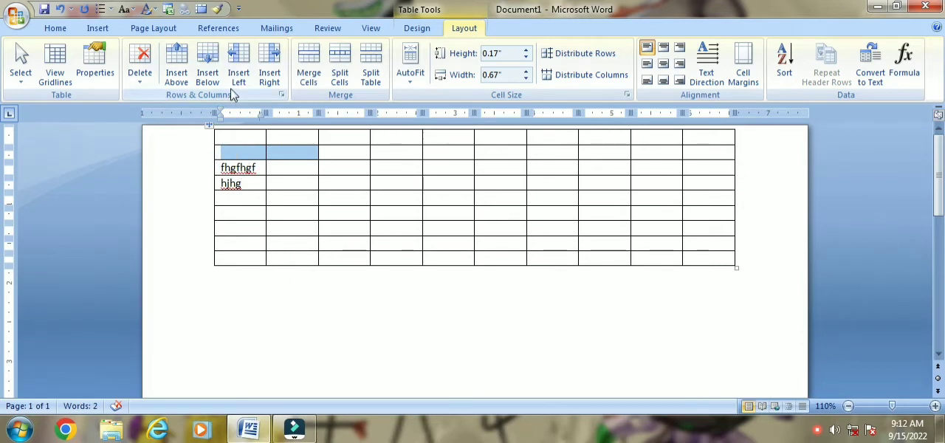
left_click(241, 154)
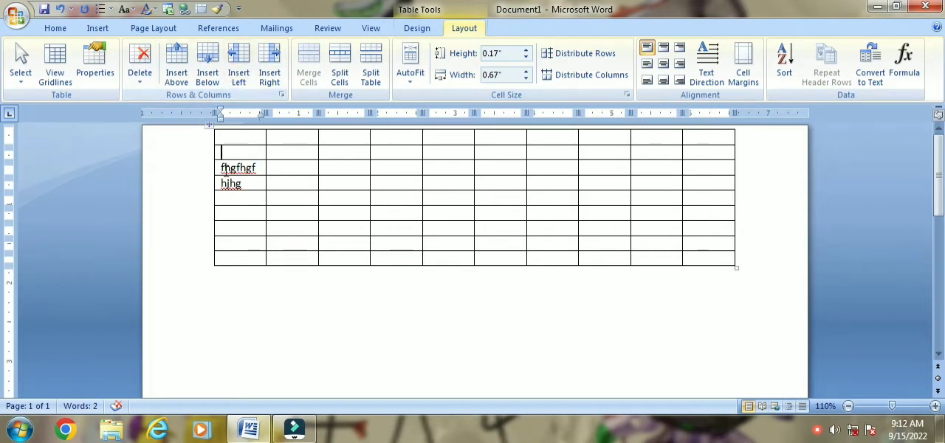
left_click(238, 80)
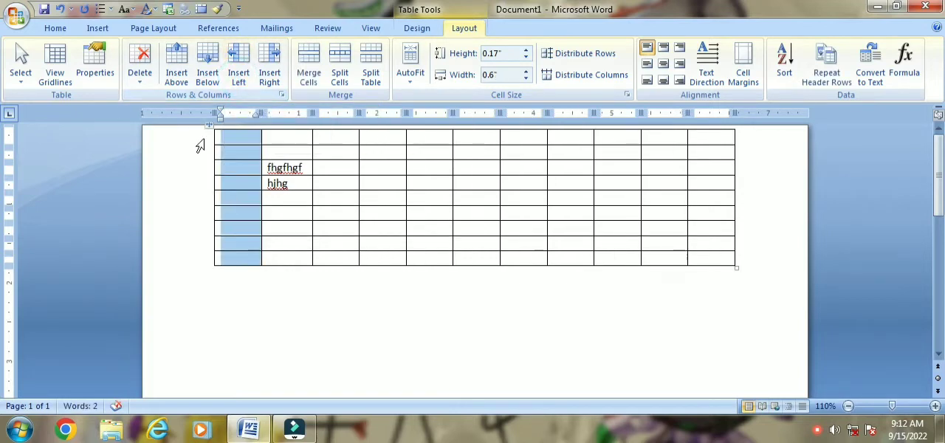
- Select the whole top row of the table, followed by the entire first column
left_click_drag(253, 138, 707, 126)
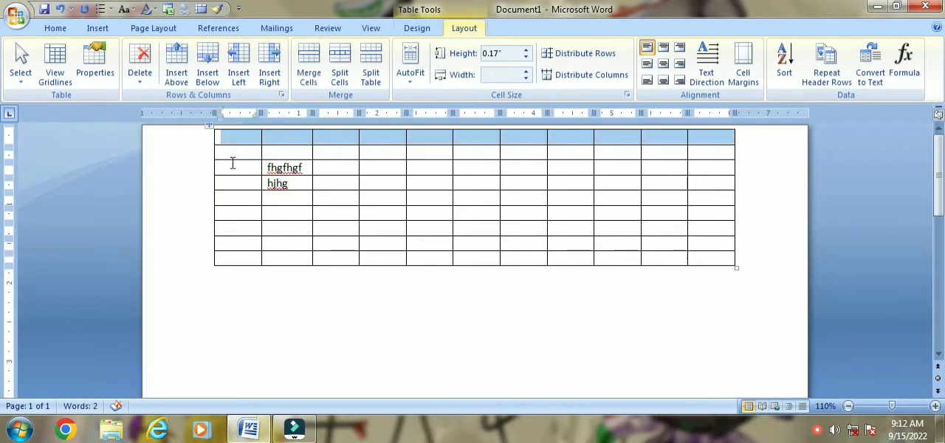
left_click(234, 139)
left_click_drag(234, 141, 233, 258)
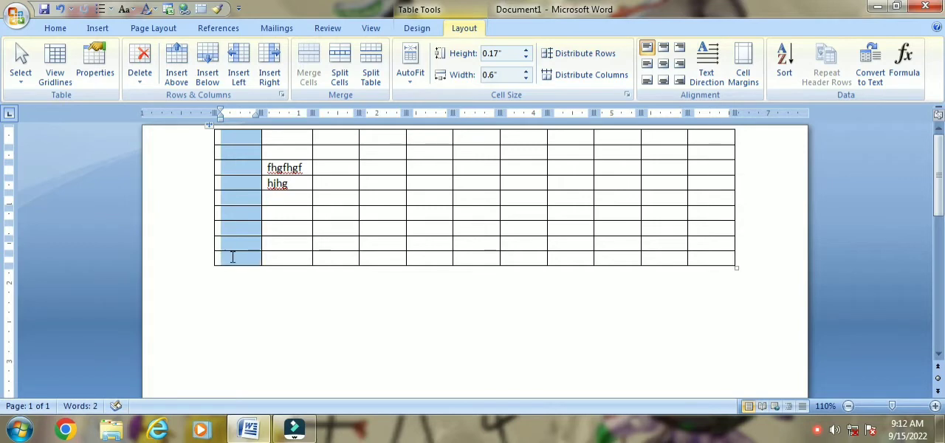
- Insert a new column to the right of the table's last column
left_click(705, 139)
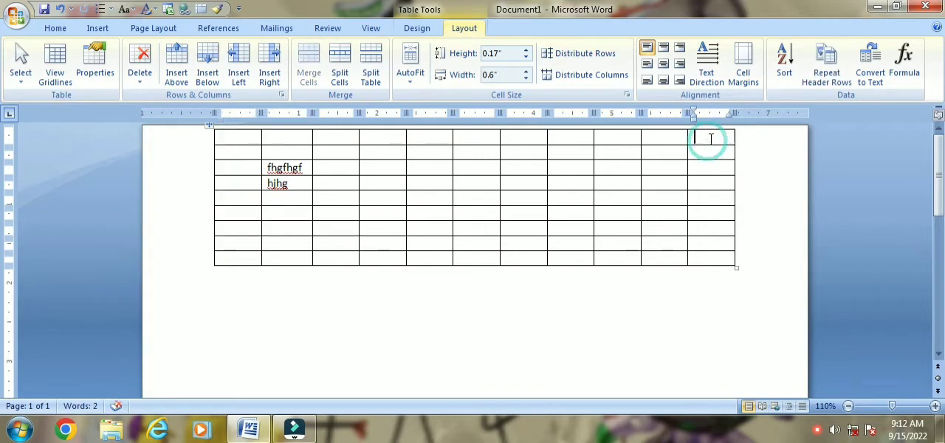
left_click(249, 141)
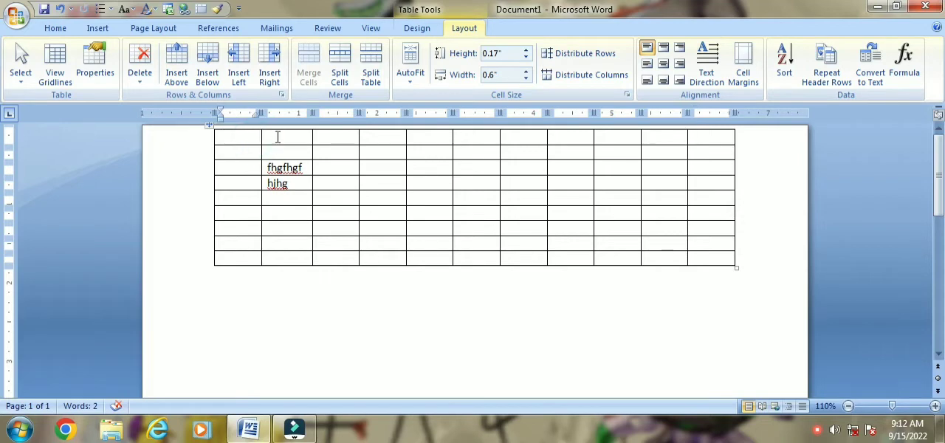
left_click(262, 137)
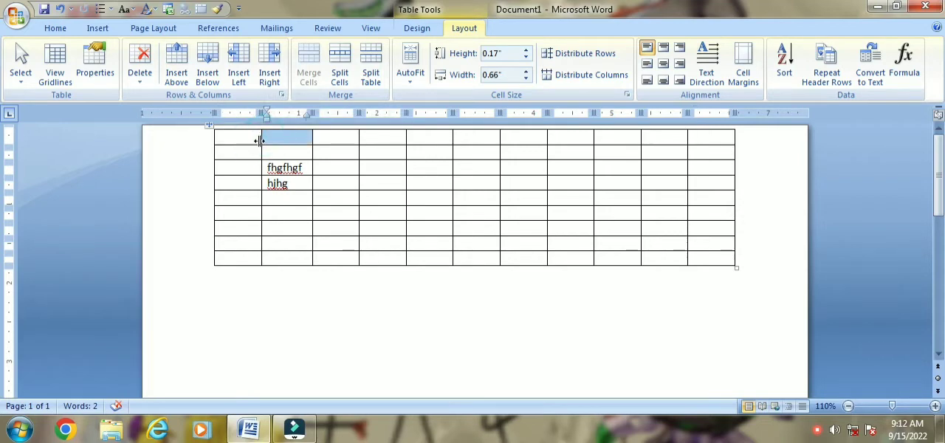
left_click(703, 138)
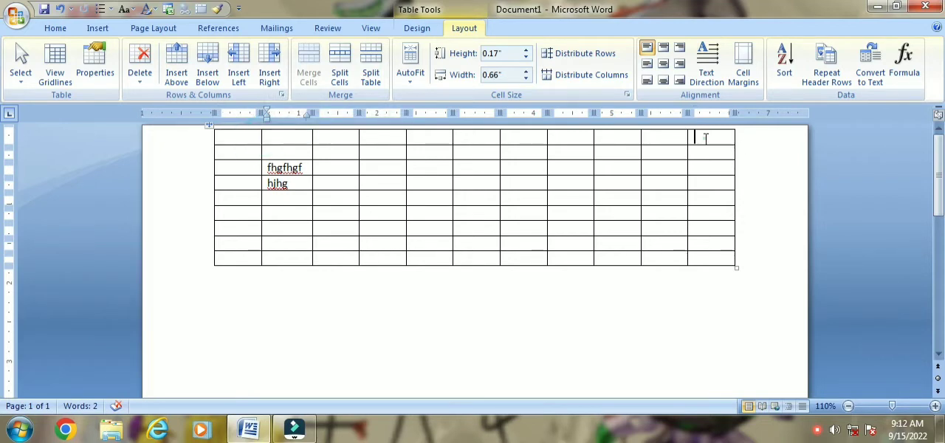
left_click(270, 78)
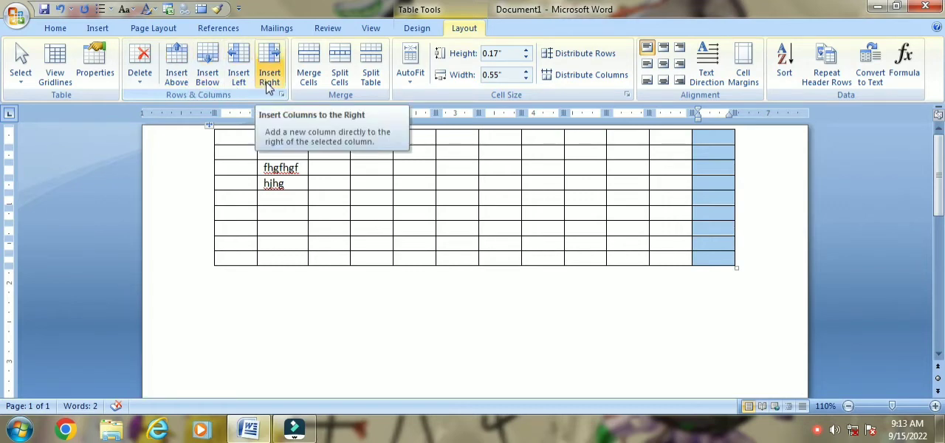
- Look over the table's delete options and the table-level size, alignment and text wrapping settings in Table Properties, leaving them unchanged
left_click(141, 63)
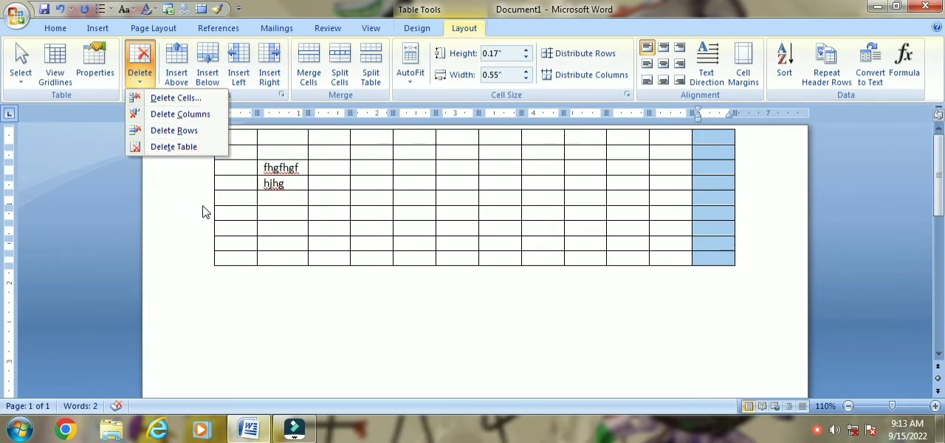
left_click(240, 140)
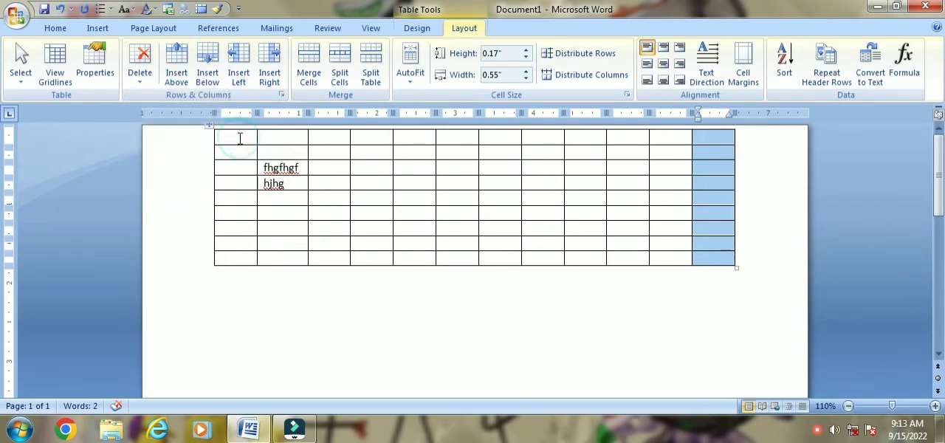
left_click(102, 76)
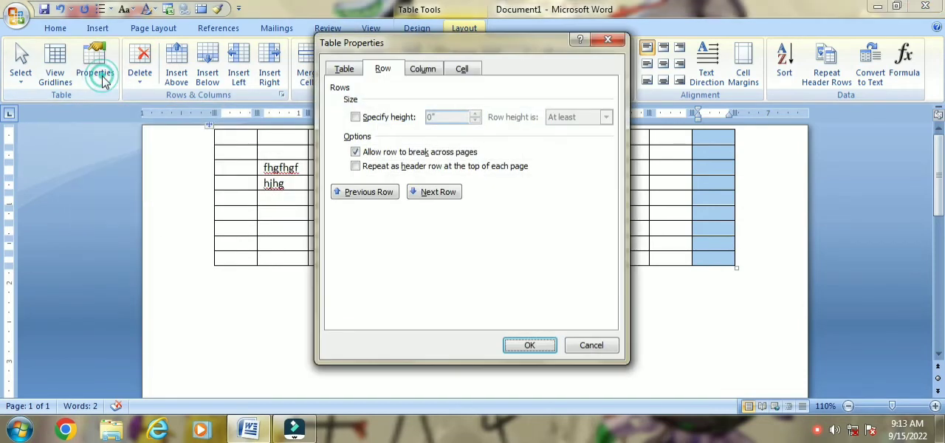
left_click(350, 70)
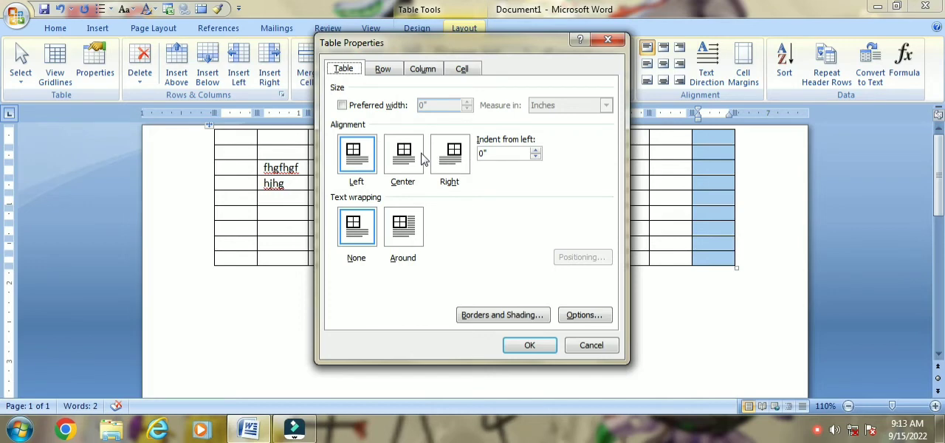
left_click(607, 41)
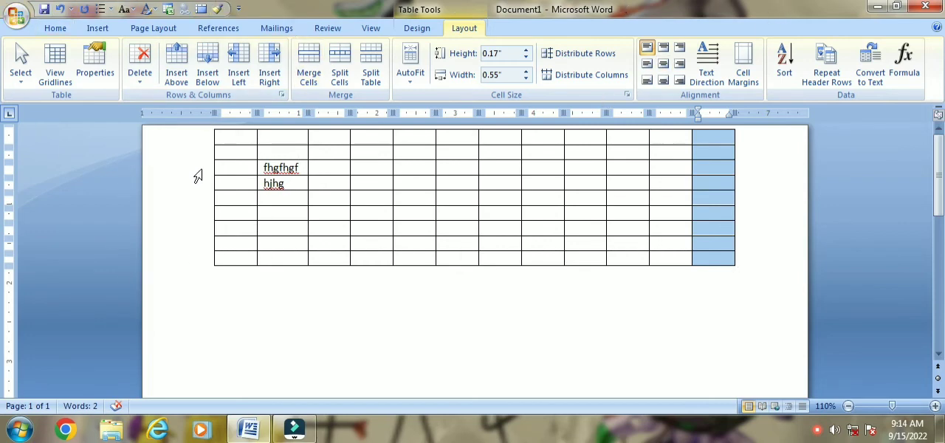
left_click(235, 198)
left_click(238, 213)
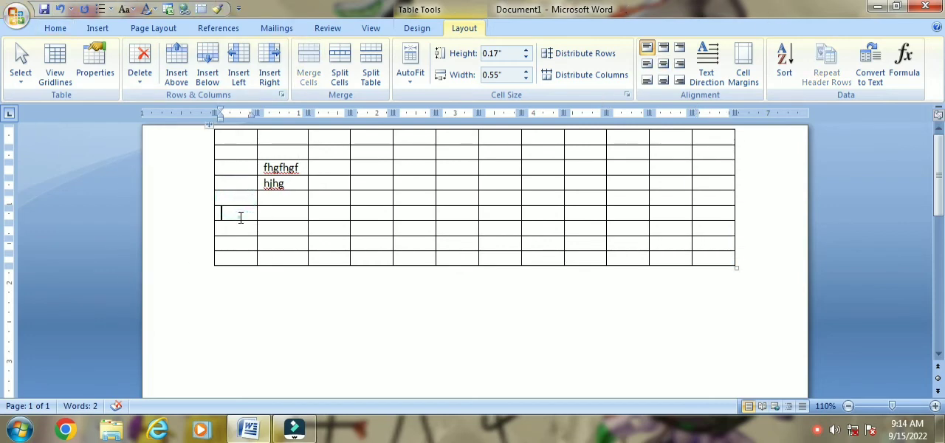
left_click(237, 232)
left_click(238, 244)
left_click(239, 256)
left_click(237, 224)
left_click(236, 200)
- Select all cells of the table from the first to the last, and clear the selection again
left_click_drag(233, 138, 713, 263)
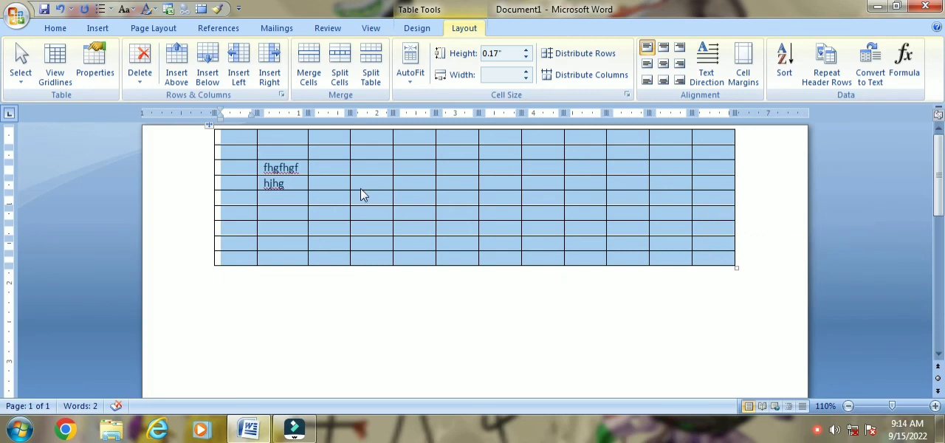
left_click(335, 169)
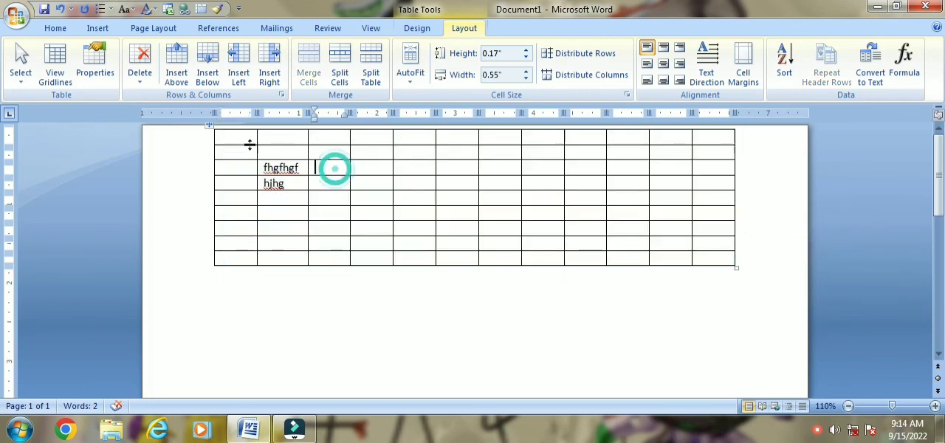
left_click_drag(240, 138, 705, 254)
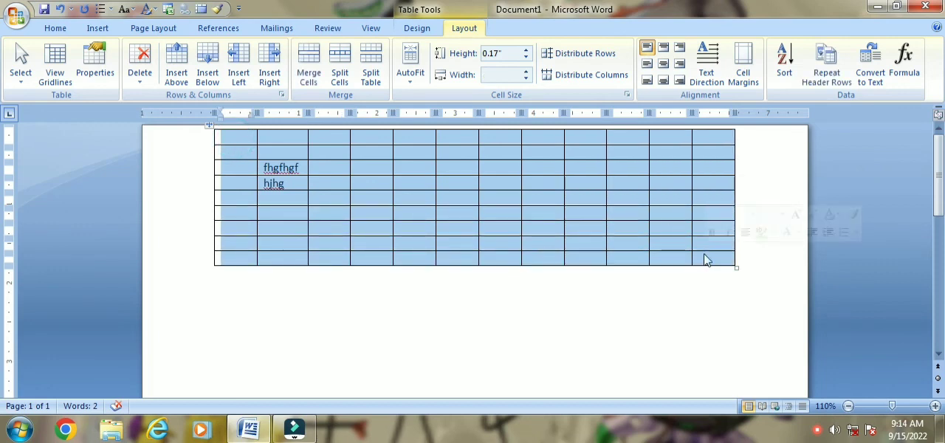
left_click(456, 195)
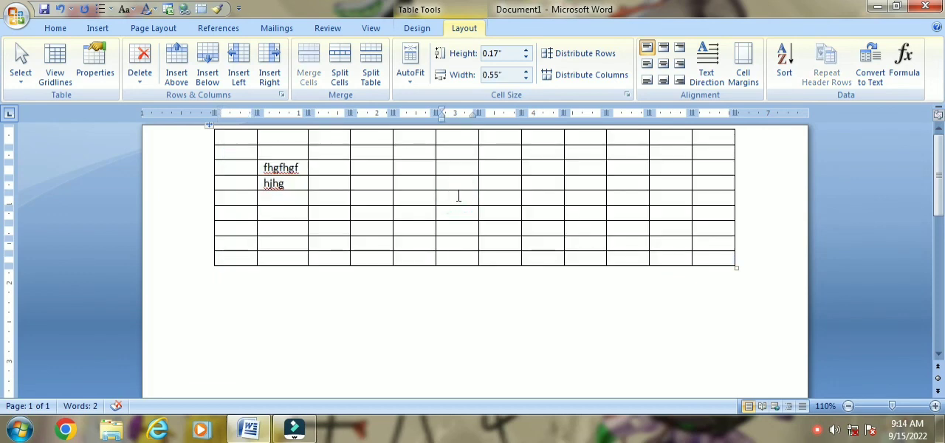